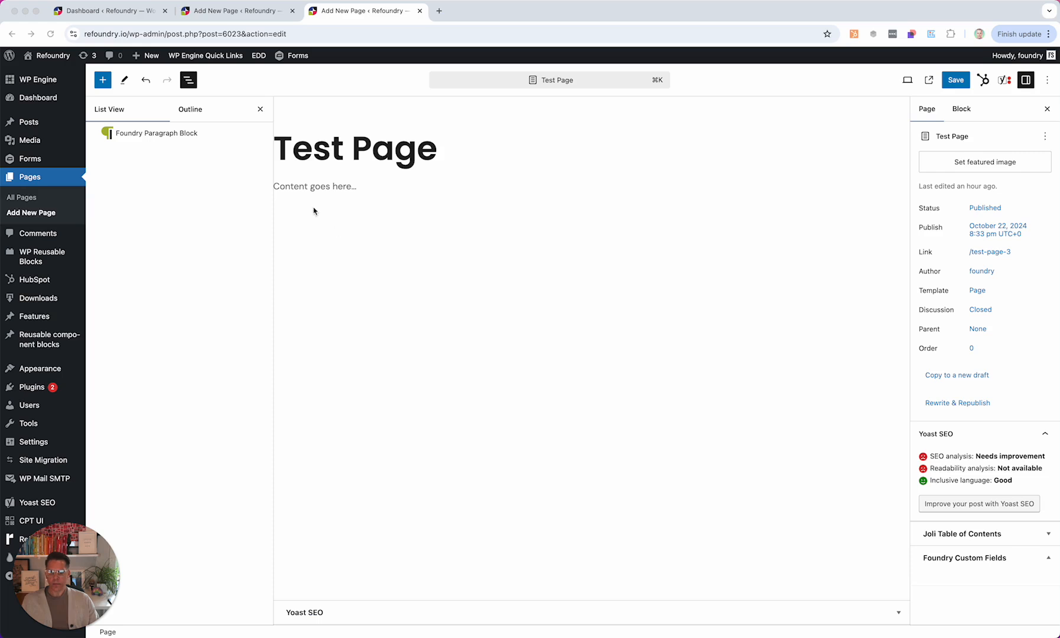
Replace the empty paragraph block on Test Page with a Foundry Container Block.
{"action": "left_click", "coordinate": [300, 184]}
{"action": "left_click", "coordinate": [299, 184]}
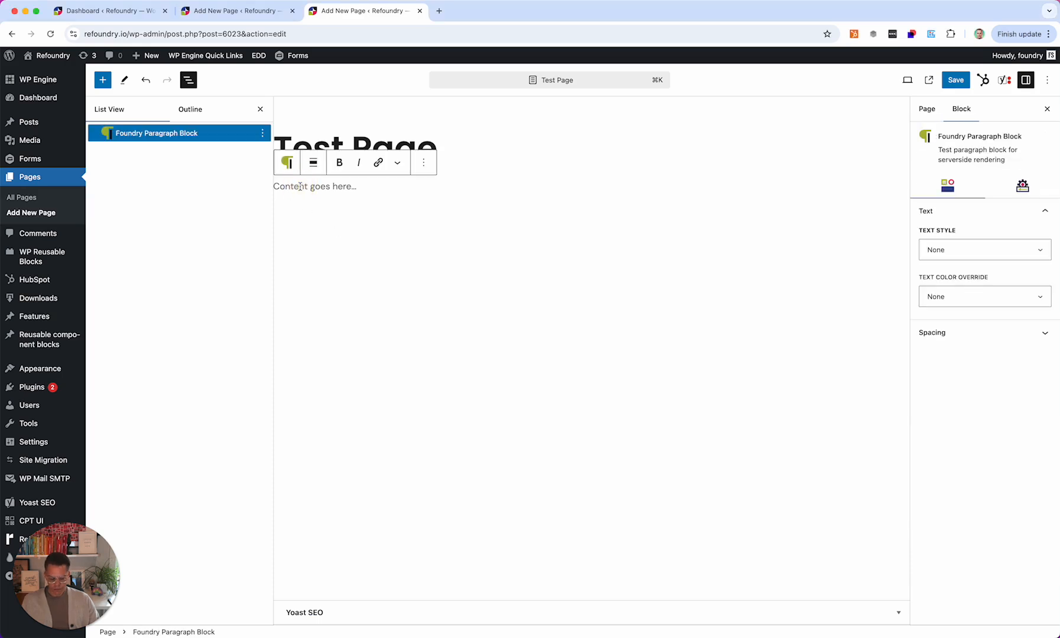
{"action": "type", "text": "/fo contain"}
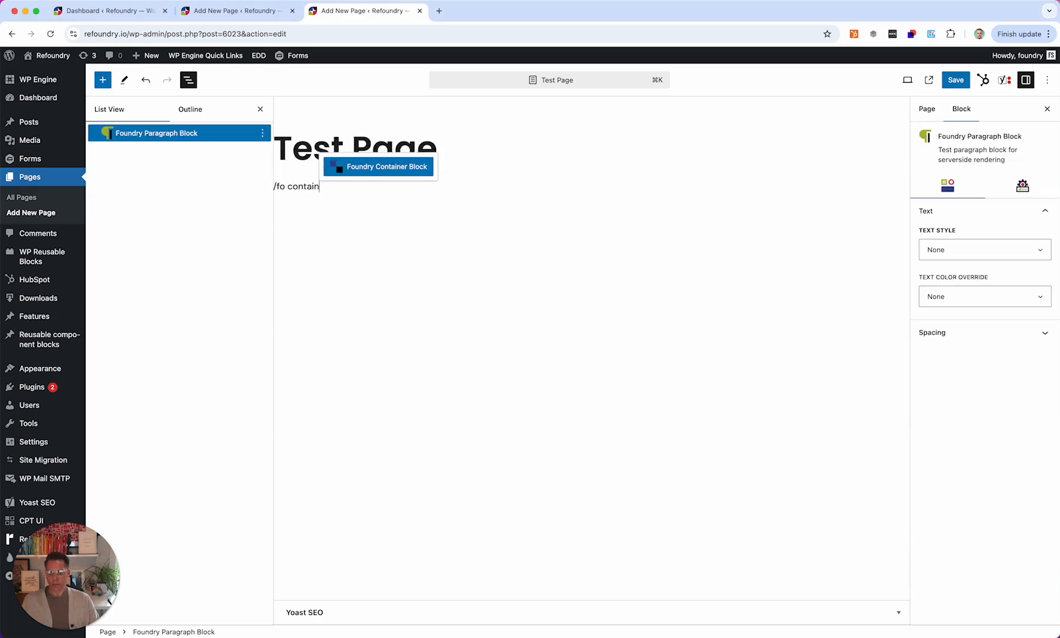
{"action": "key", "text": "Return"}
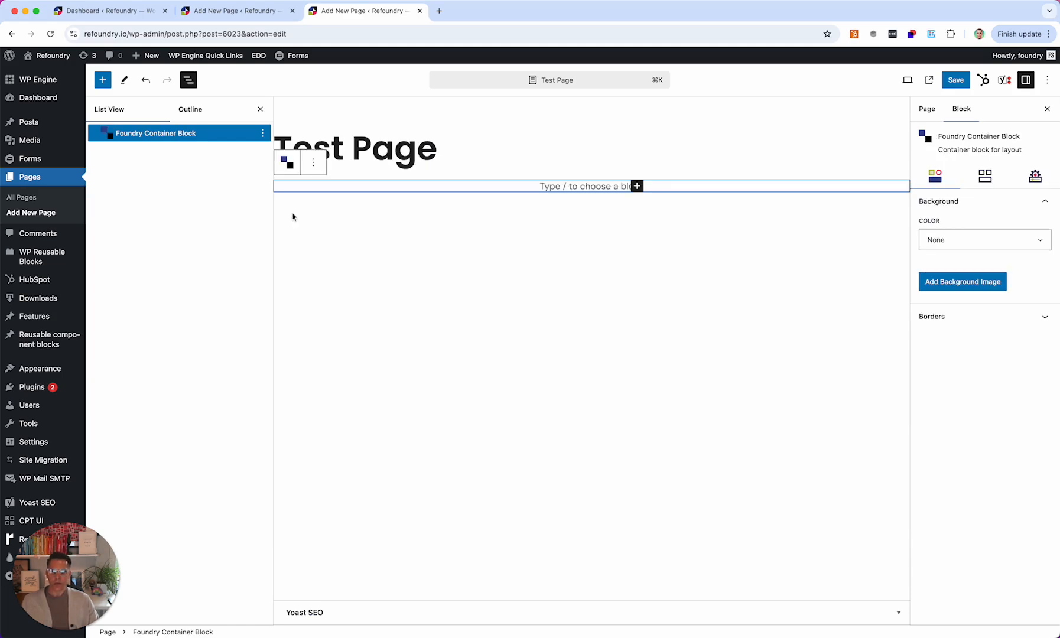
Add a Foundry Heading reading "This is a heading" to the container, followed by a paragraph reading "This is content".
{"action": "left_click", "coordinate": [637, 186]}
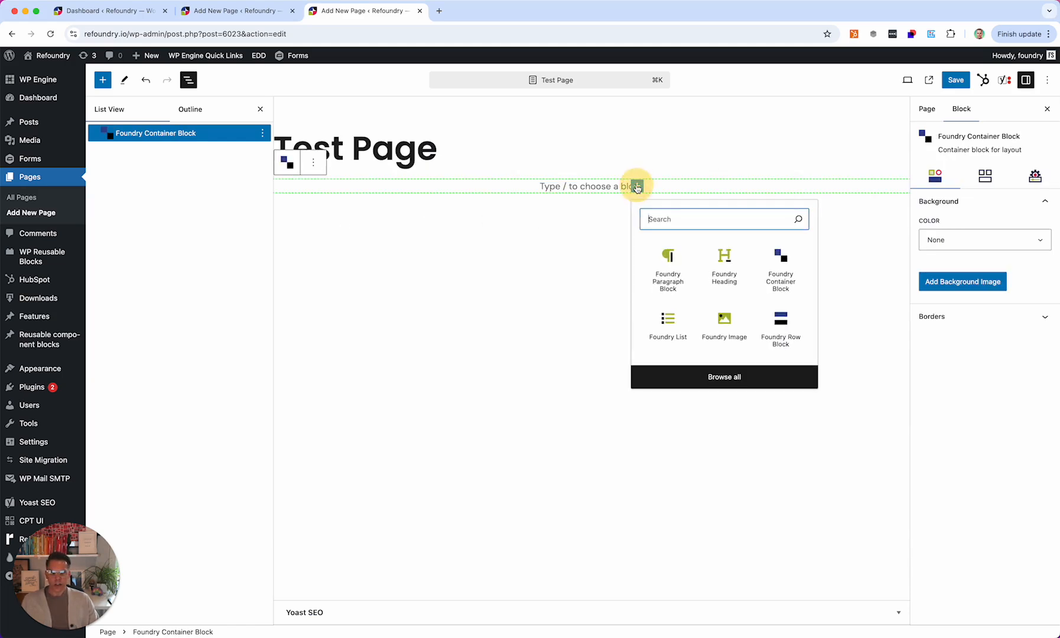
{"action": "left_click", "coordinate": [728, 277]}
{"action": "type", "text": "This is a heading"}
{"action": "key", "text": "Return"}
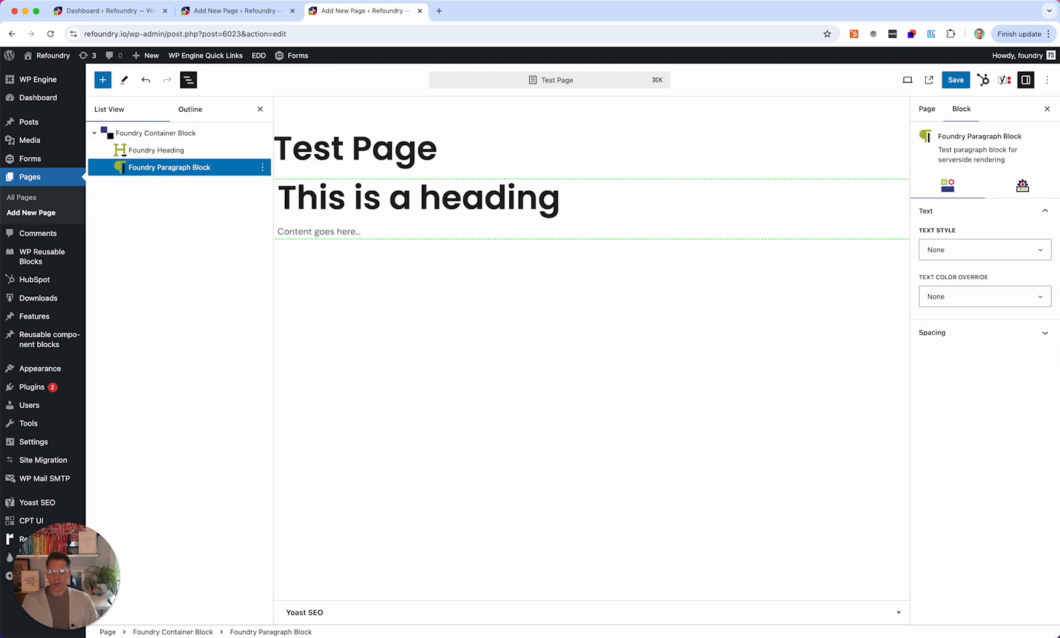
{"action": "type", "text": "This is content"}
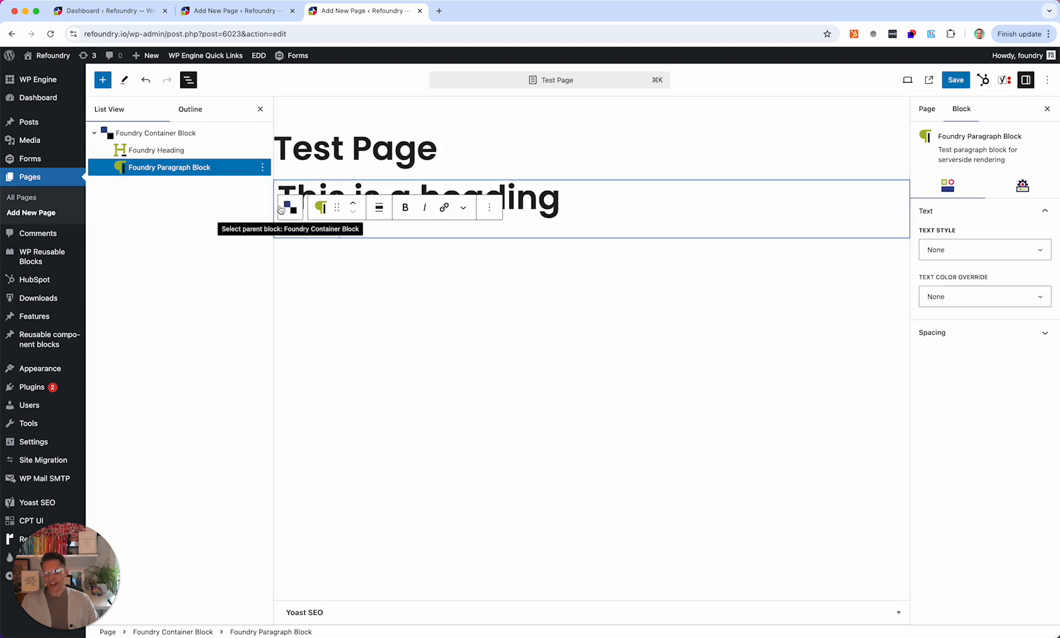
Add a Foundry Image block to the end of the container and fill it with the red refoundry artwork from the media library.
{"action": "left_click", "coordinate": [293, 207]}
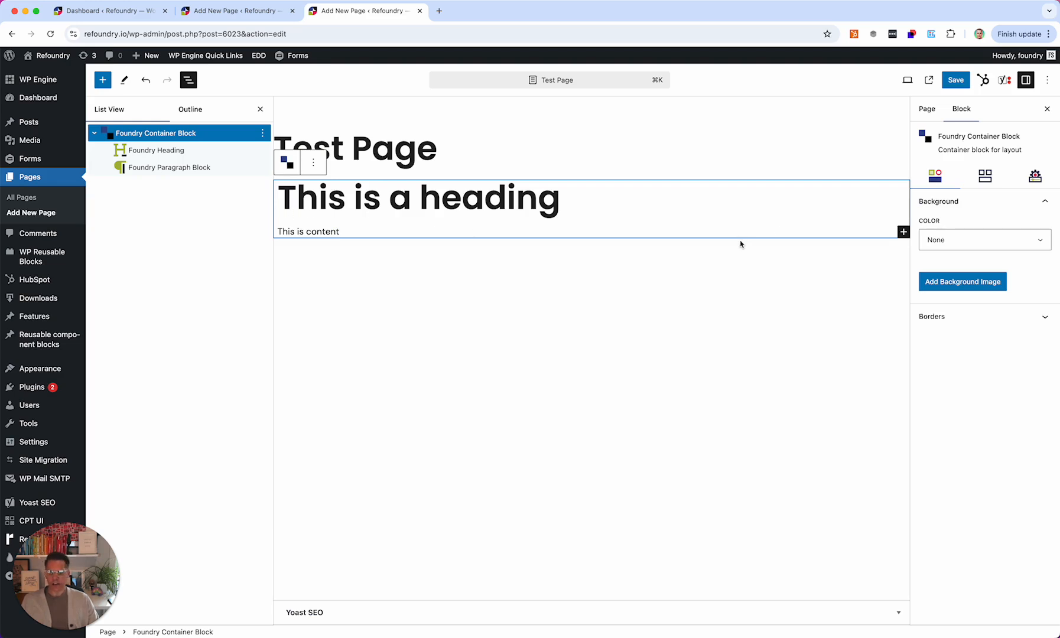
{"action": "left_click", "coordinate": [903, 232]}
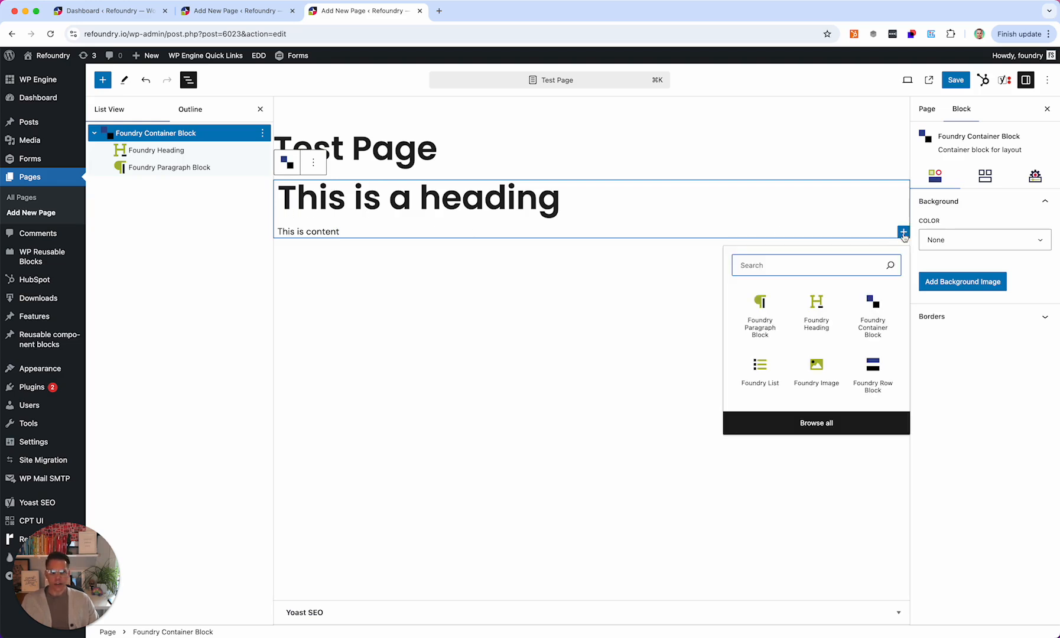
{"action": "left_click", "coordinate": [816, 366]}
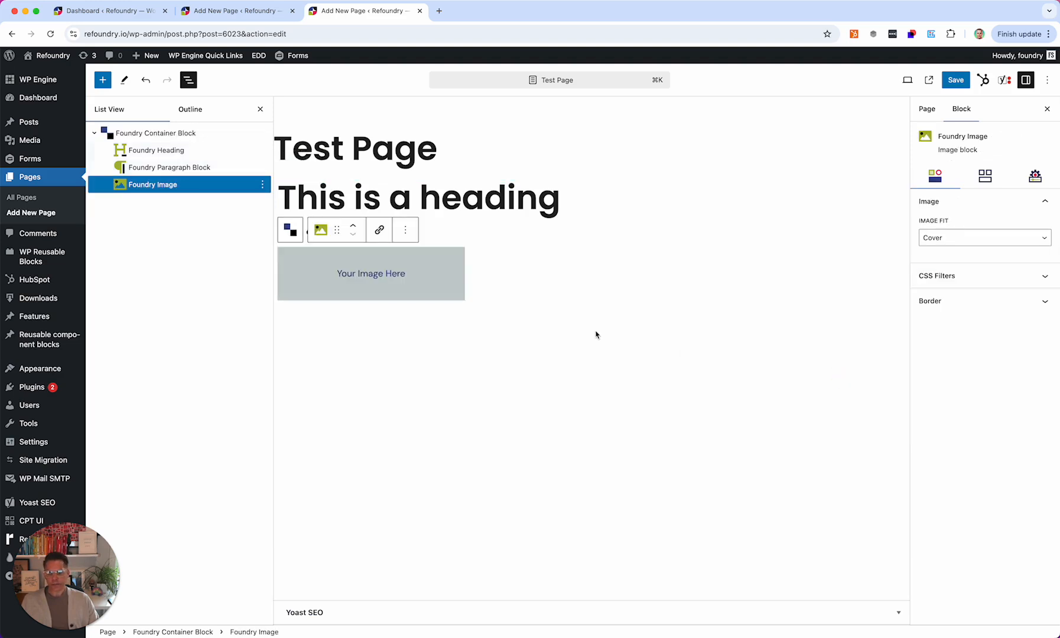
{"action": "left_click", "coordinate": [367, 274]}
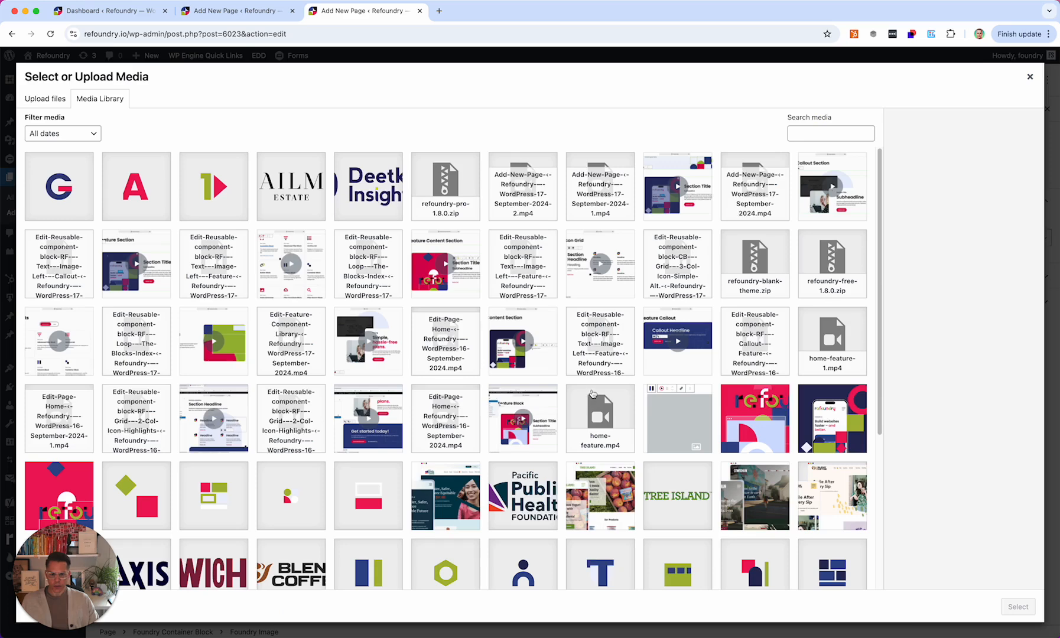
{"action": "left_click", "coordinate": [787, 425]}
{"action": "left_click", "coordinate": [1018, 607]}
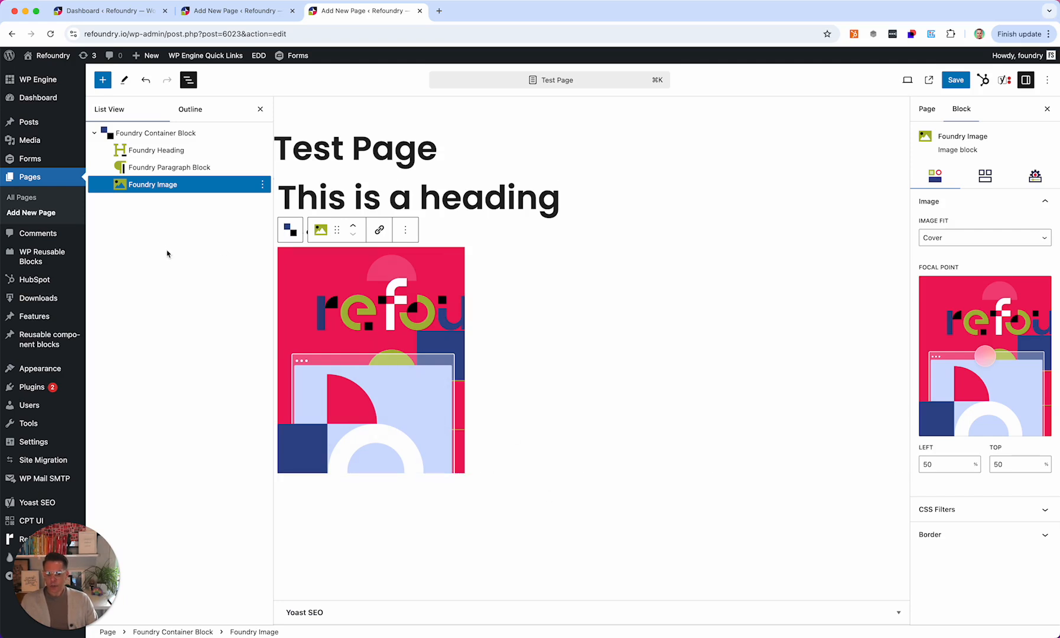
Add a Foundry Row Block inside the container, below the image.
{"action": "left_click", "coordinate": [158, 132]}
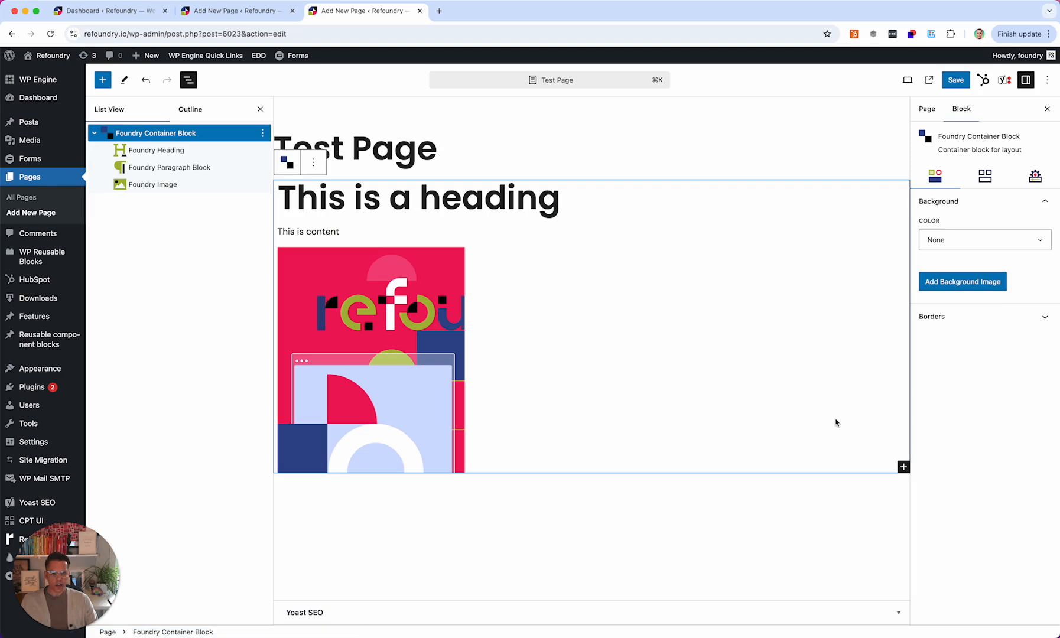
{"action": "left_click", "coordinate": [902, 466]}
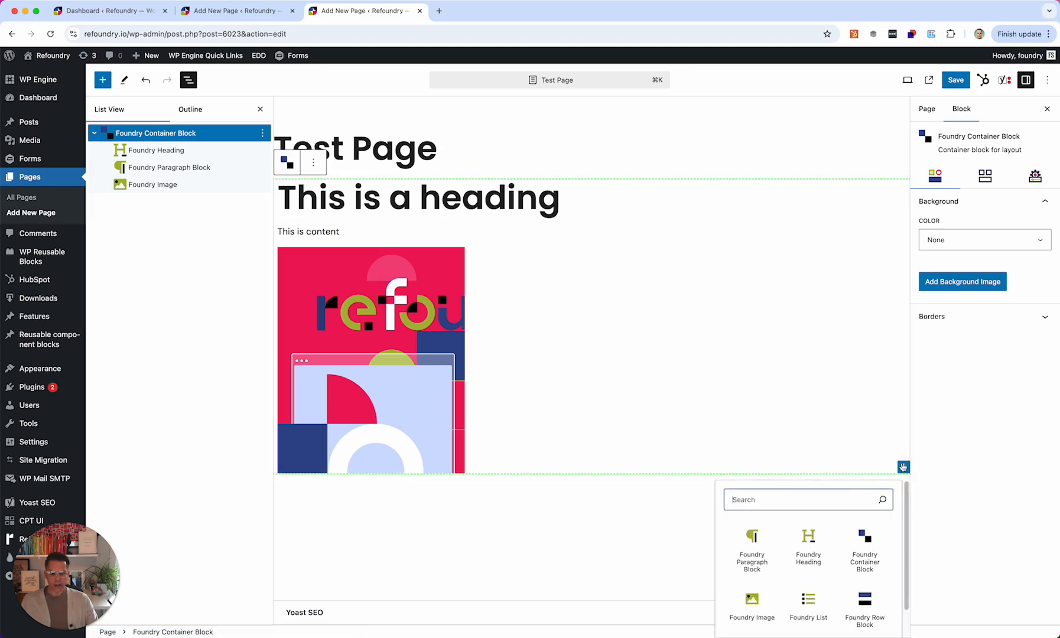
{"action": "left_click", "coordinate": [865, 600]}
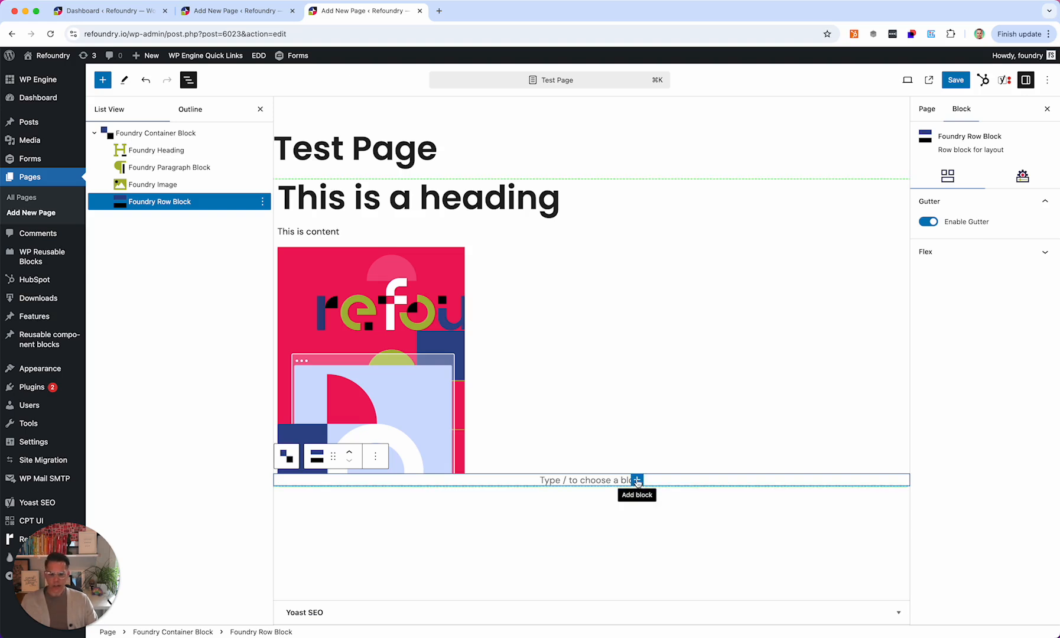
Add a Foundry Column Block to the row and set its Column Width to 6.
{"action": "left_click", "coordinate": [636, 480]}
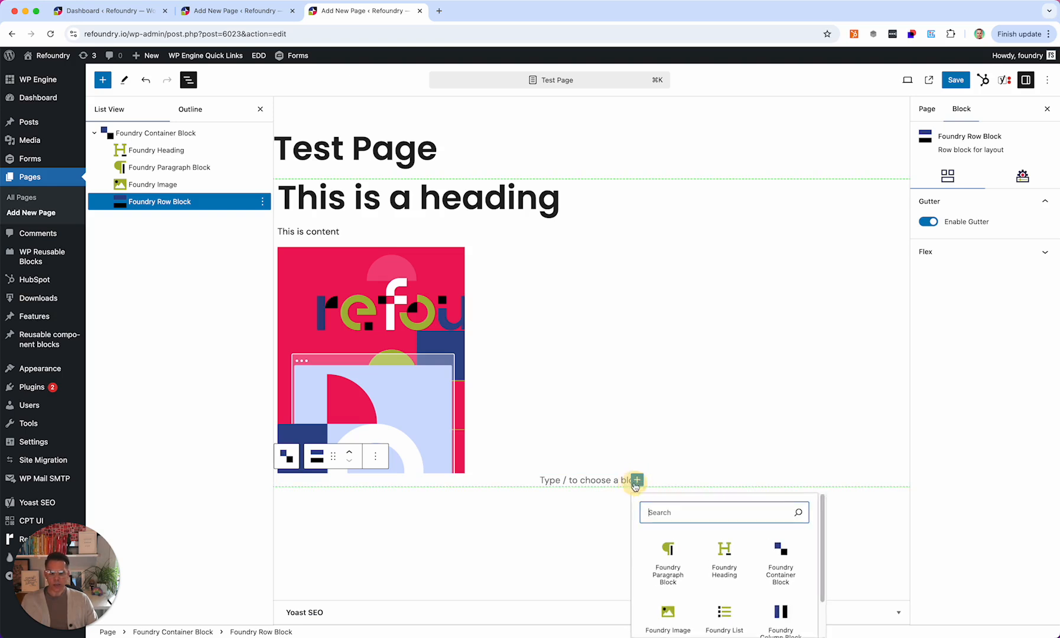
{"action": "left_click", "coordinate": [785, 615]}
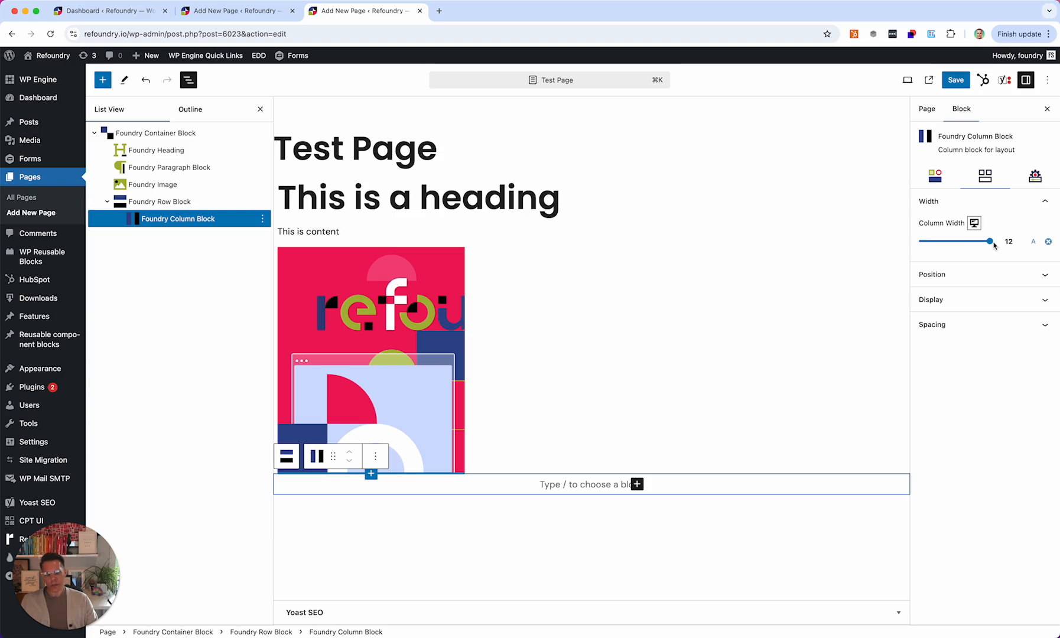
{"action": "left_click_drag", "start_coordinate": [994, 244], "coordinate": [951, 243]}
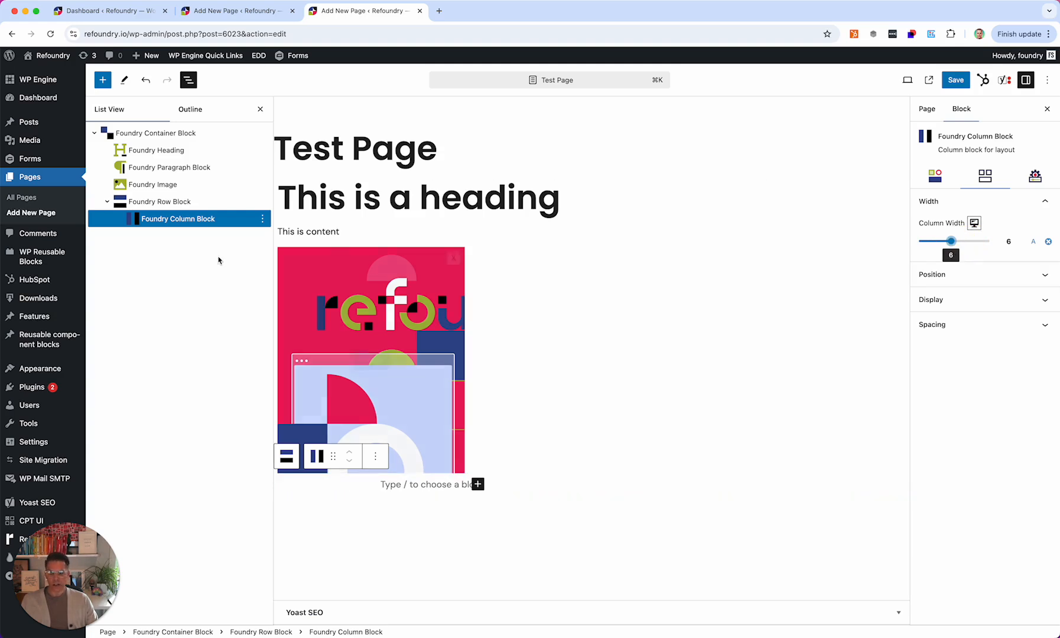
Add a second column block with a Column Width of 6 to the row and delete it again.
{"action": "left_click", "coordinate": [164, 202]}
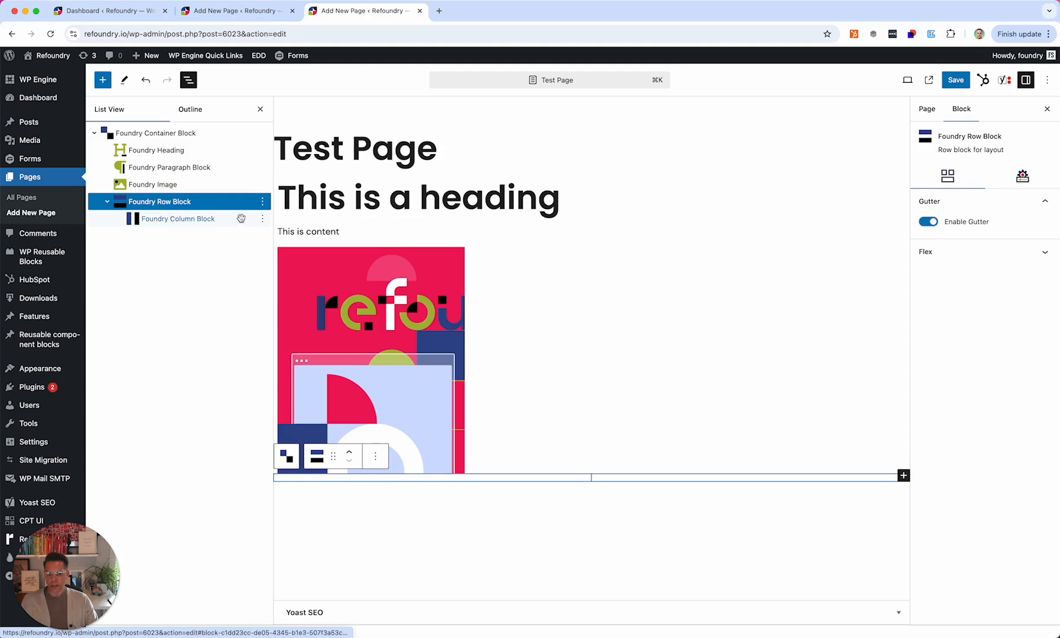
{"action": "left_click", "coordinate": [903, 476]}
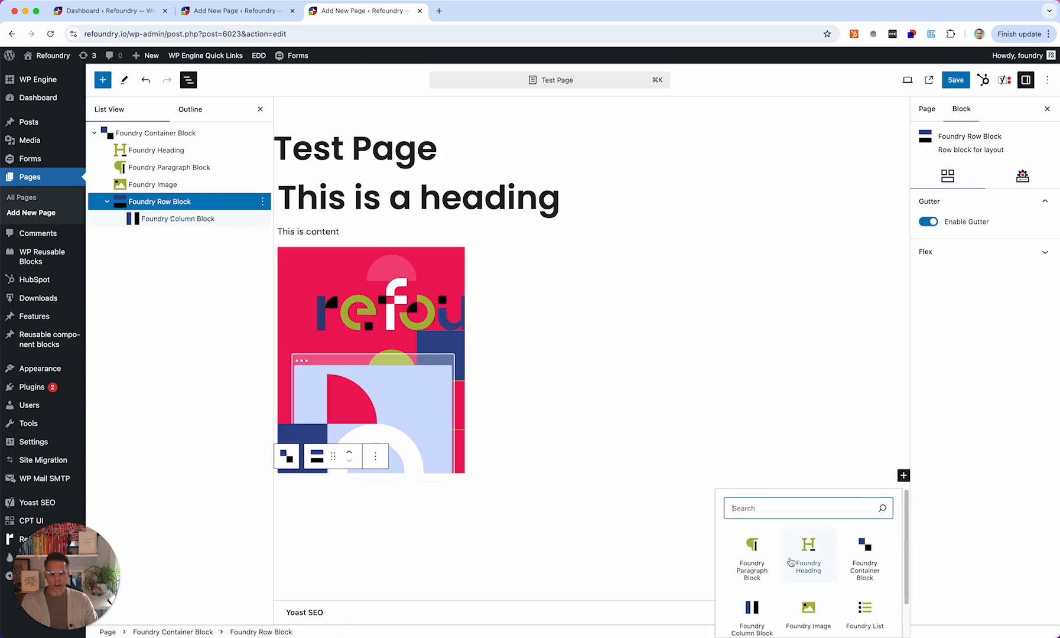
{"action": "left_click", "coordinate": [752, 624]}
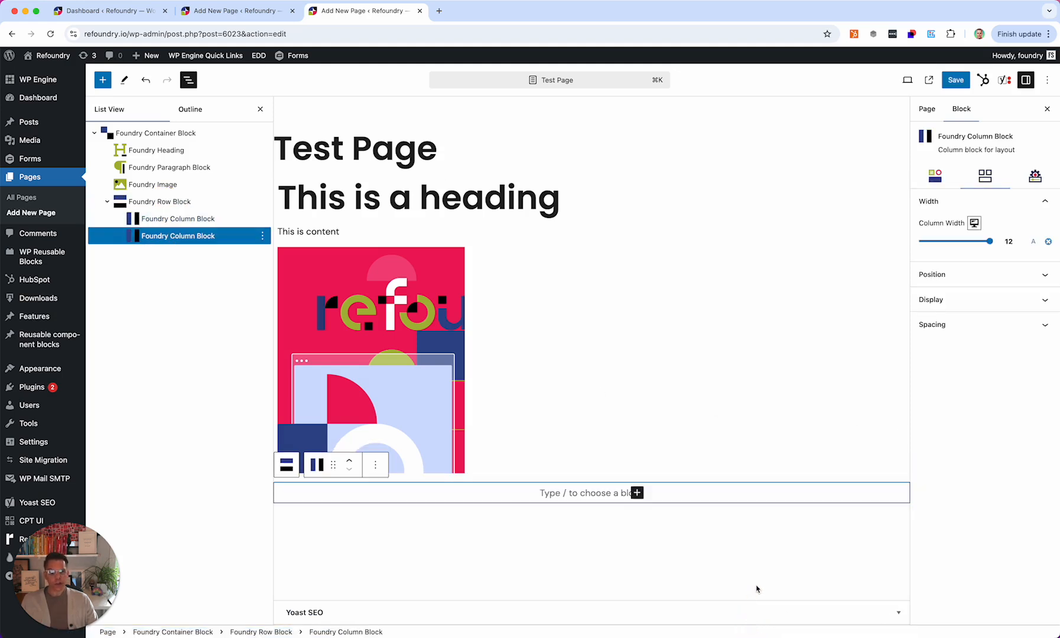
{"action": "left_click", "coordinate": [982, 242]}
{"action": "left_click_drag", "start_coordinate": [981, 242], "coordinate": [950, 240]}
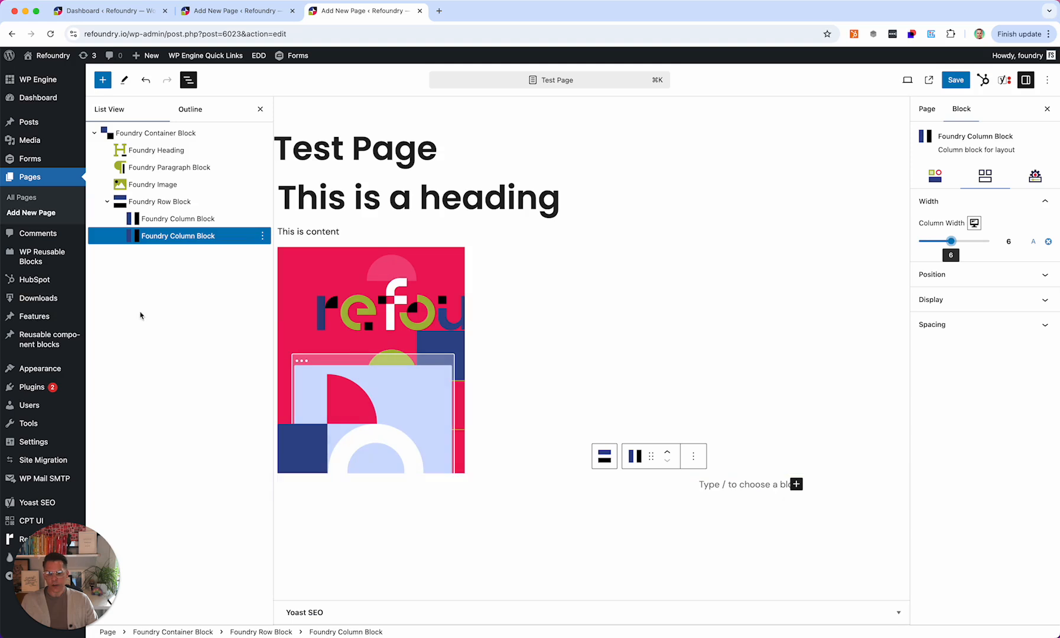
{"action": "left_click", "coordinate": [263, 237]}
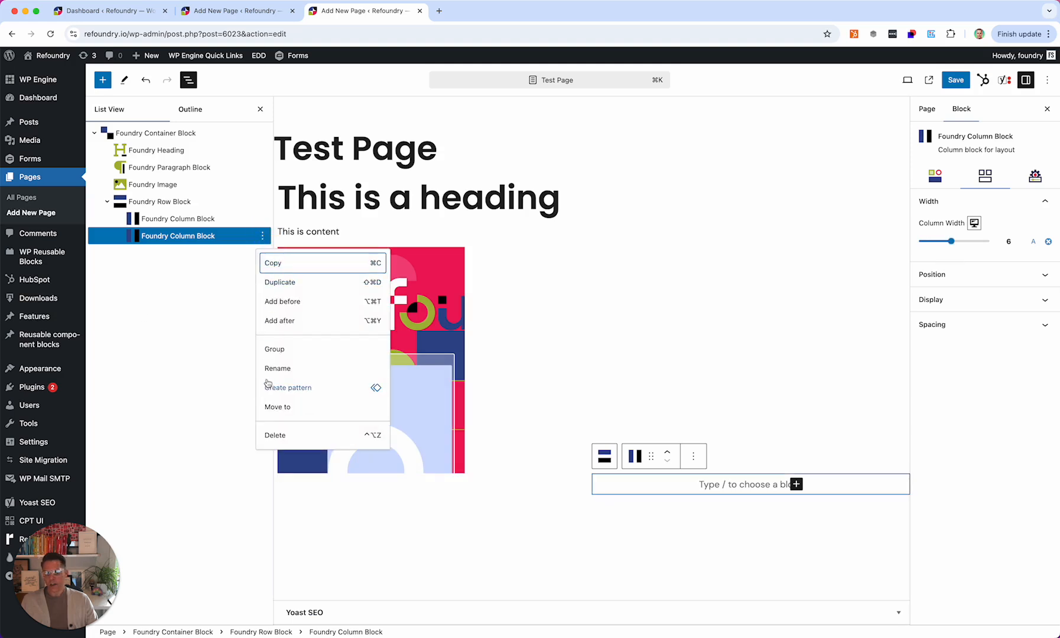
{"action": "left_click", "coordinate": [278, 433]}
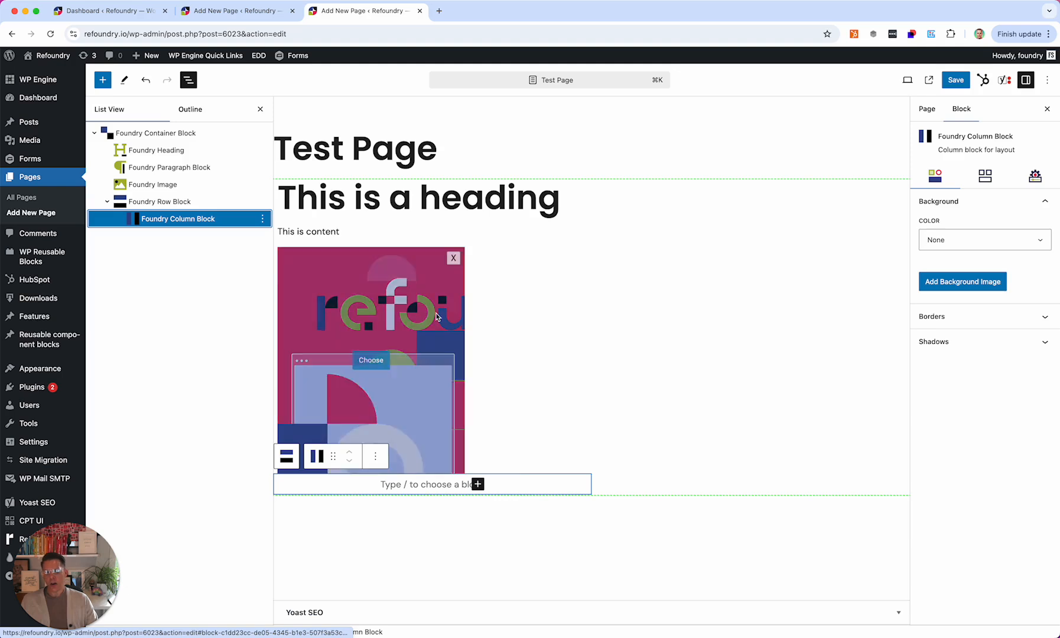
Duplicate the row's only column block to get a second column with the same layout settings.
{"action": "left_click", "coordinate": [985, 180]}
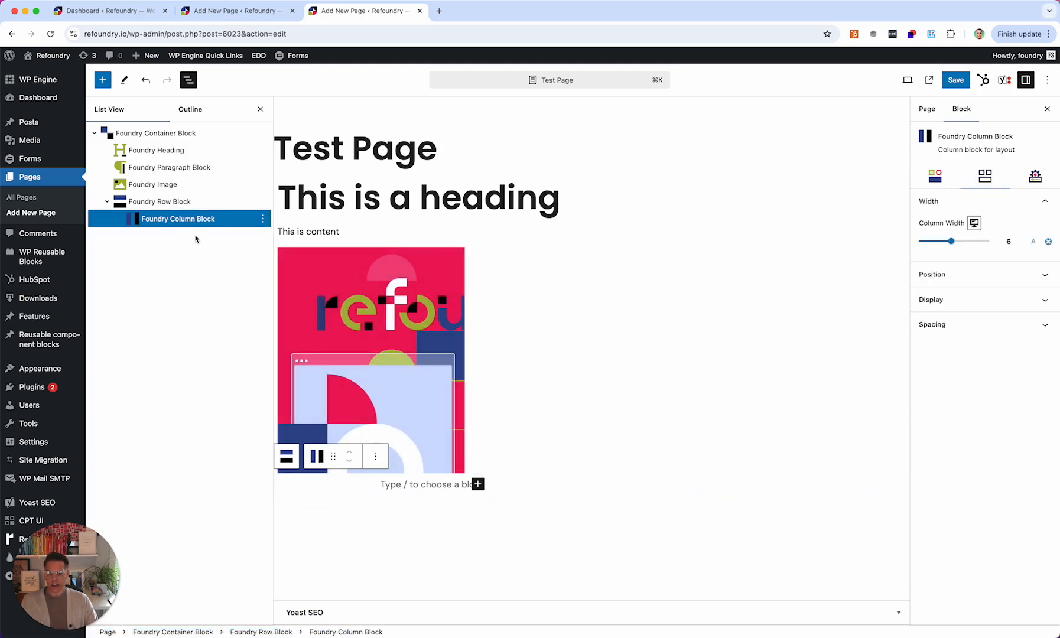
{"action": "left_click", "coordinate": [264, 220]}
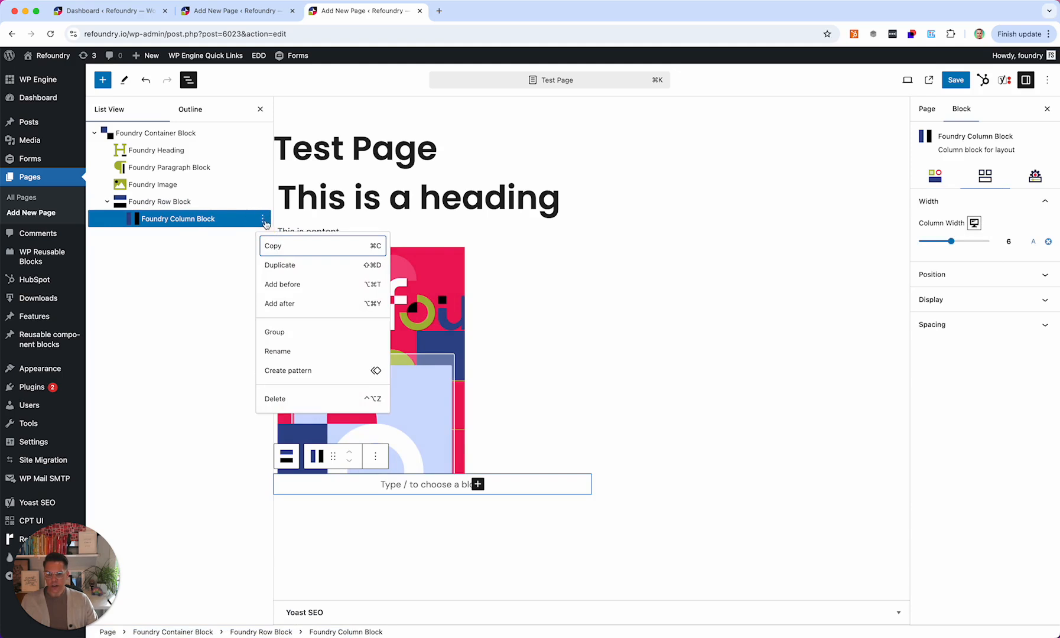
{"action": "left_click", "coordinate": [278, 264]}
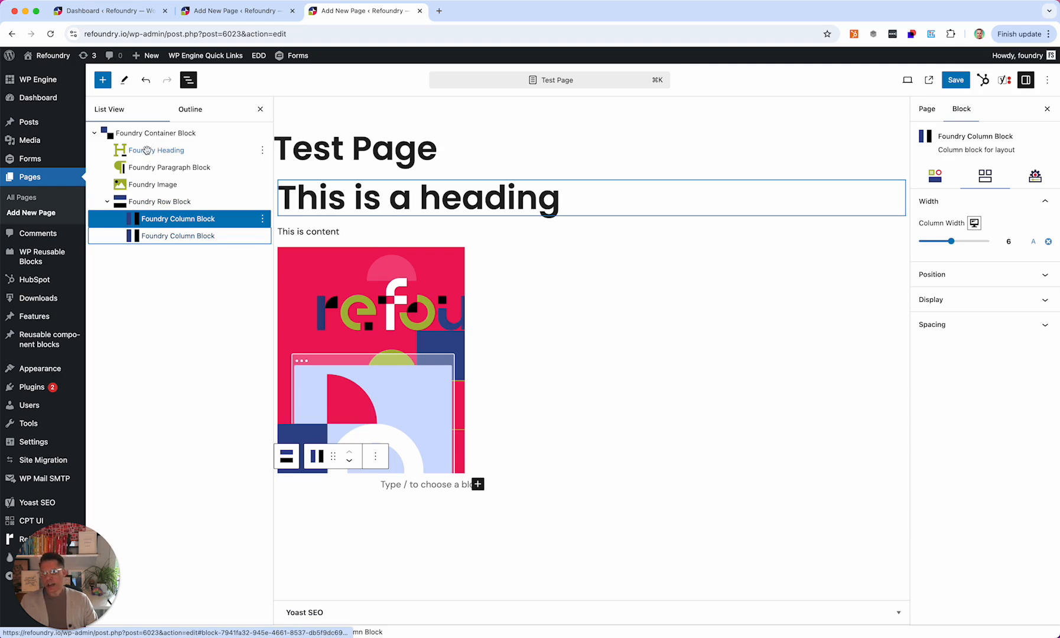
Move the image block into the row's first column and the heading and paragraph blocks into the second column.
{"action": "left_click_drag", "start_coordinate": [146, 184], "coordinate": [216, 206]}
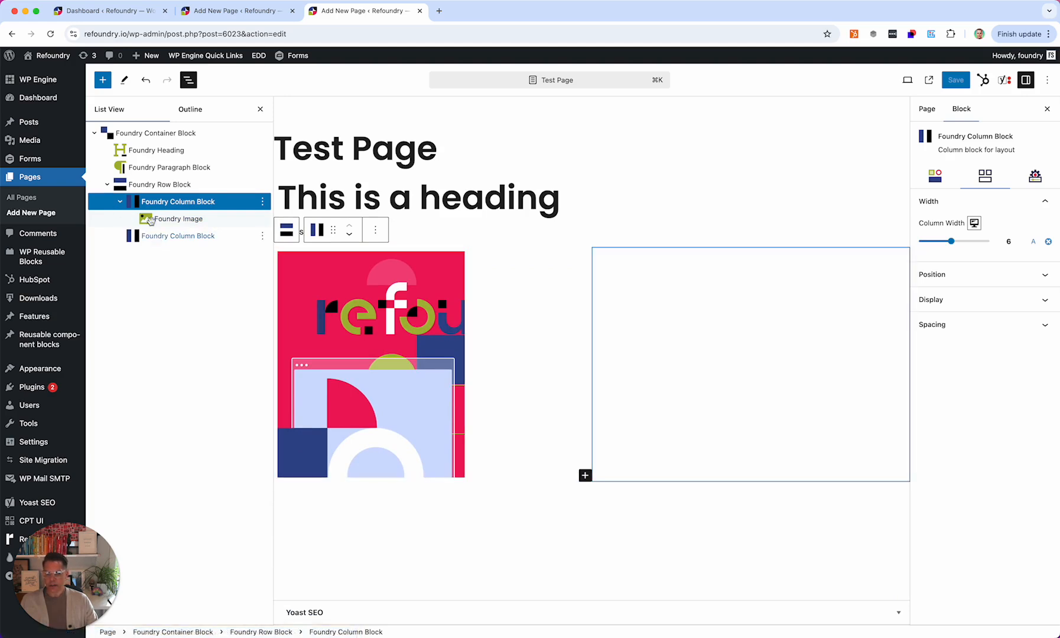
{"action": "left_click", "coordinate": [141, 150]}
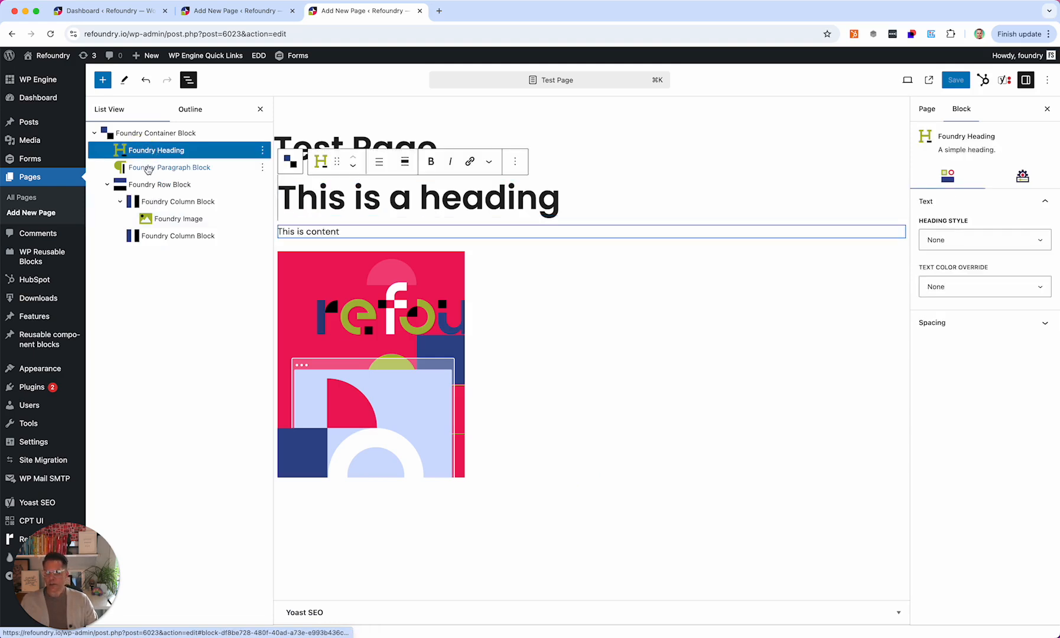
{"action": "left_click", "coordinate": [147, 168], "text": "shift"}
{"action": "left_click_drag", "start_coordinate": [140, 150], "coordinate": [185, 204]}
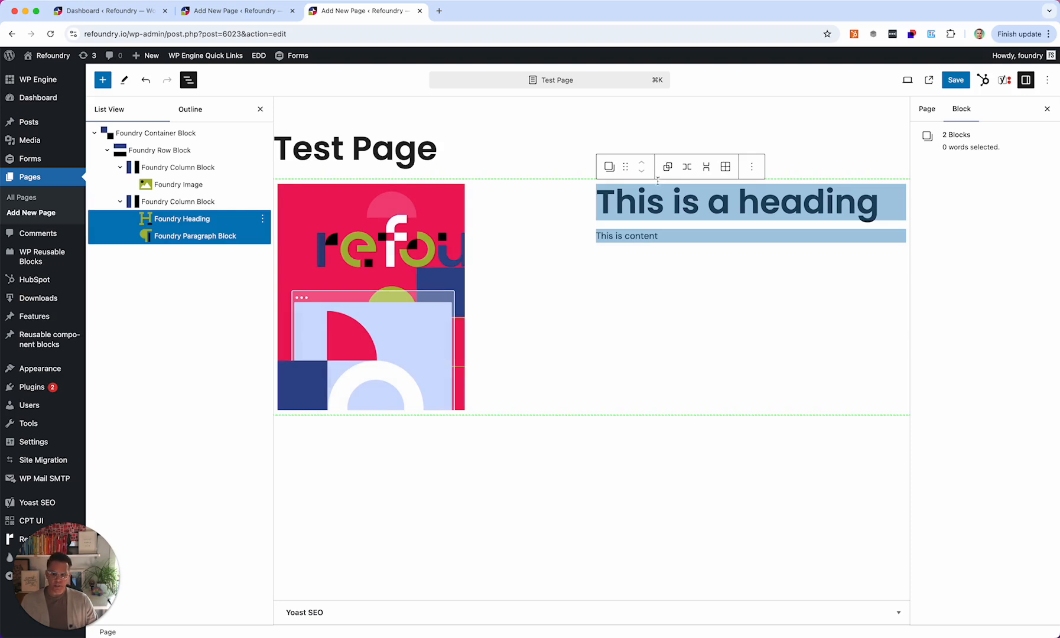
Set the row block's Flex Align to Center and its Flex Direction to Column.
{"action": "left_click", "coordinate": [158, 150]}
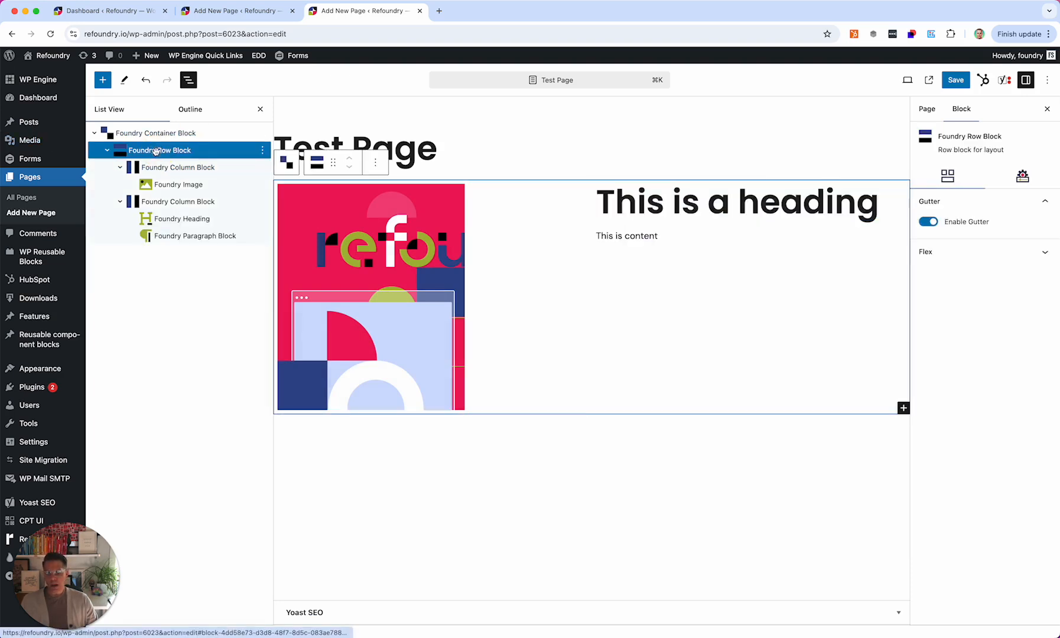
{"action": "left_click", "coordinate": [969, 254]}
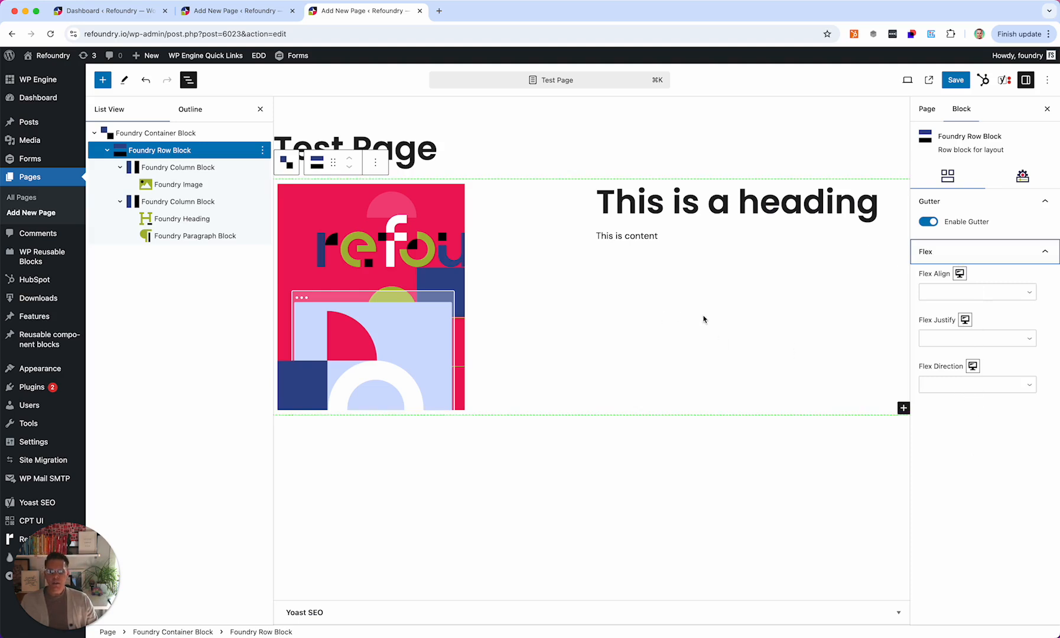
{"action": "mouse_move", "coordinate": [389, 280]}
{"action": "mouse_move", "coordinate": [416, 292]}
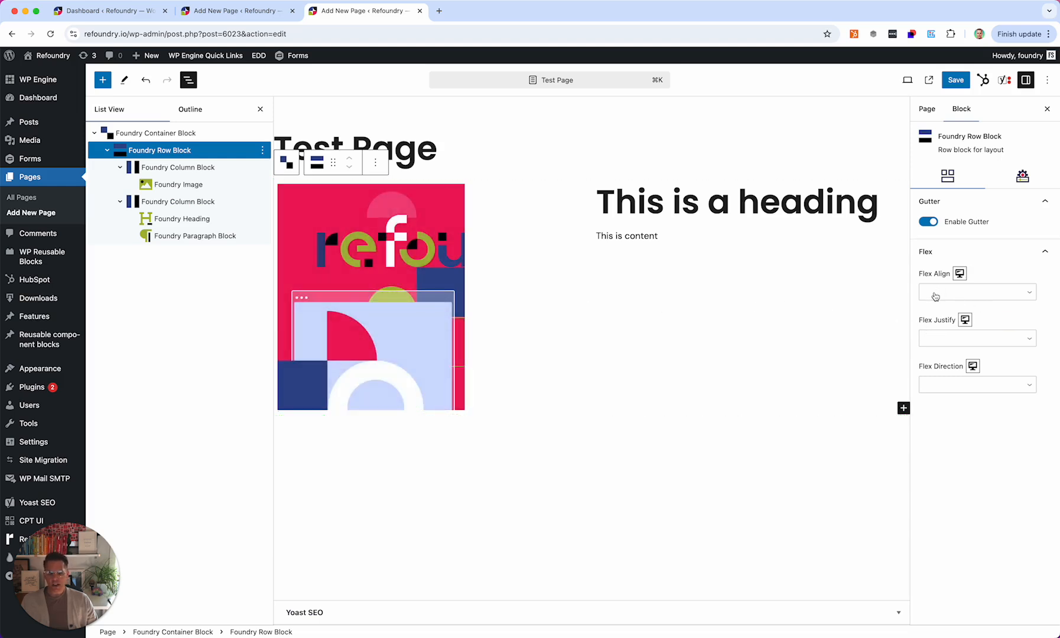
{"action": "left_click", "coordinate": [935, 296]}
{"action": "left_click", "coordinate": [937, 306]}
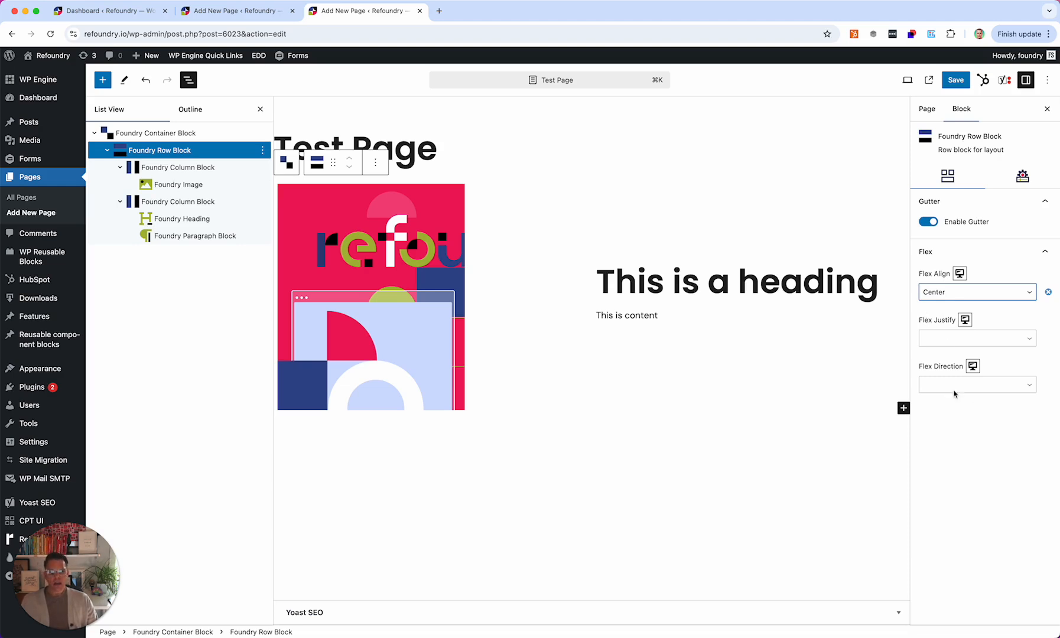
{"action": "left_click", "coordinate": [948, 386]}
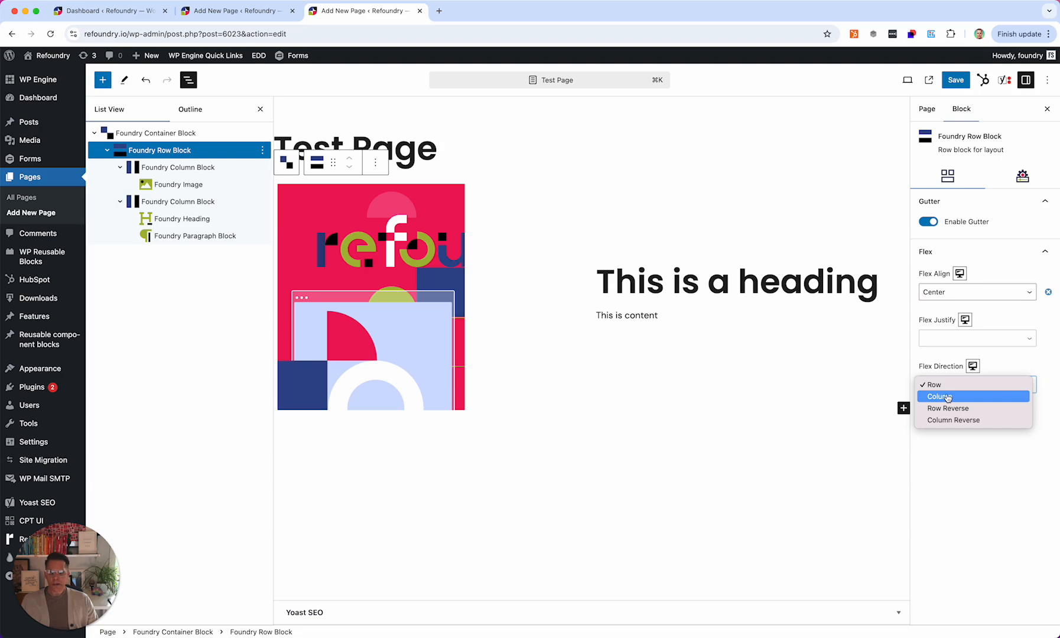
{"action": "left_click", "coordinate": [947, 397]}
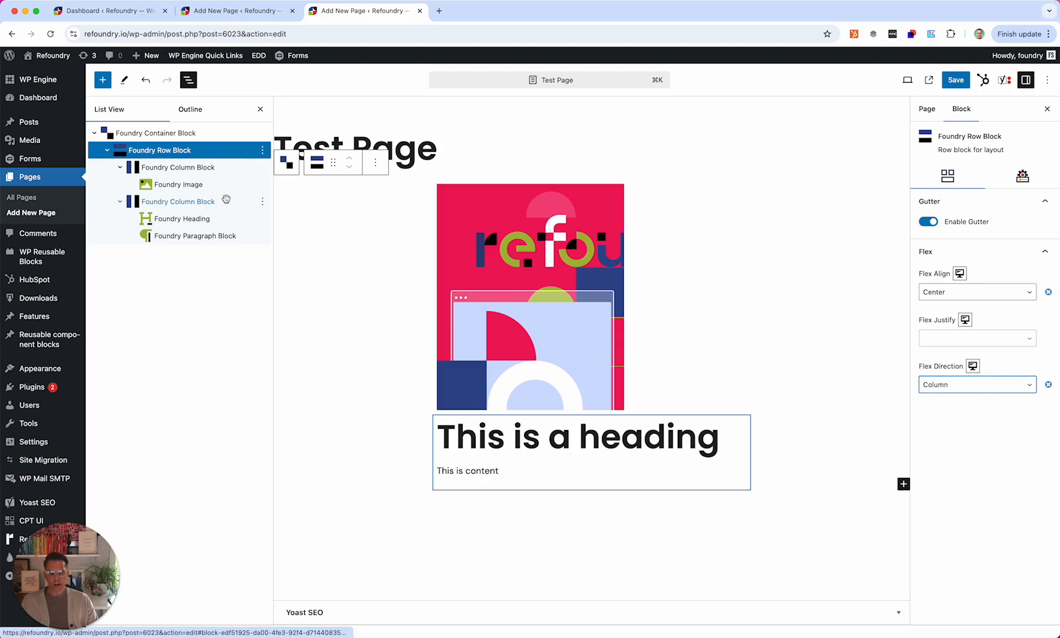
Set the image block's width to 100% and show its image fit settings.
{"action": "mouse_move", "coordinate": [598, 237]}
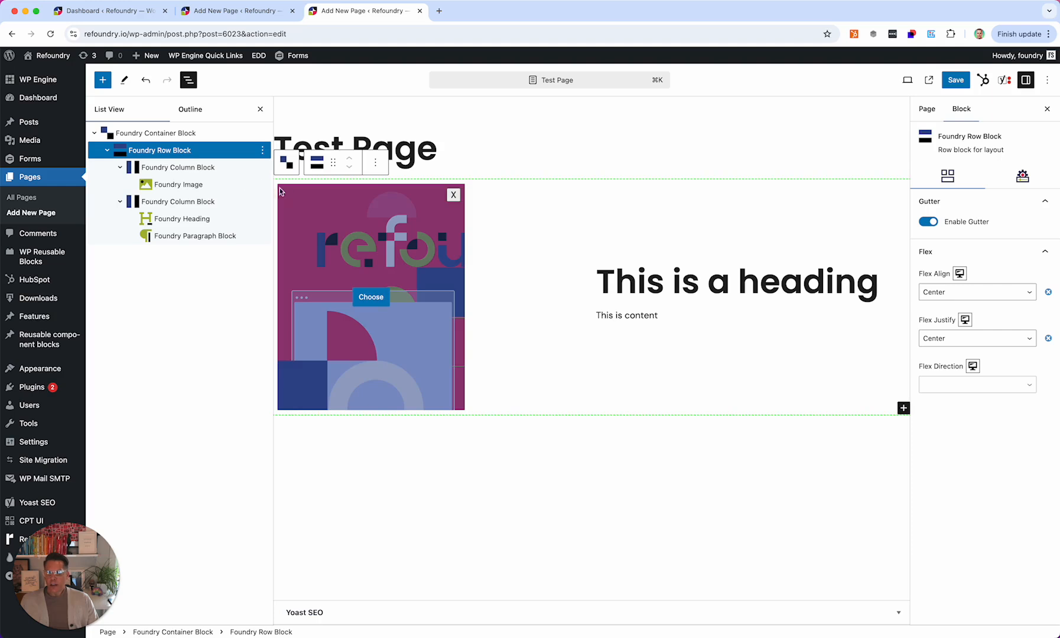
{"action": "left_click", "coordinate": [291, 207]}
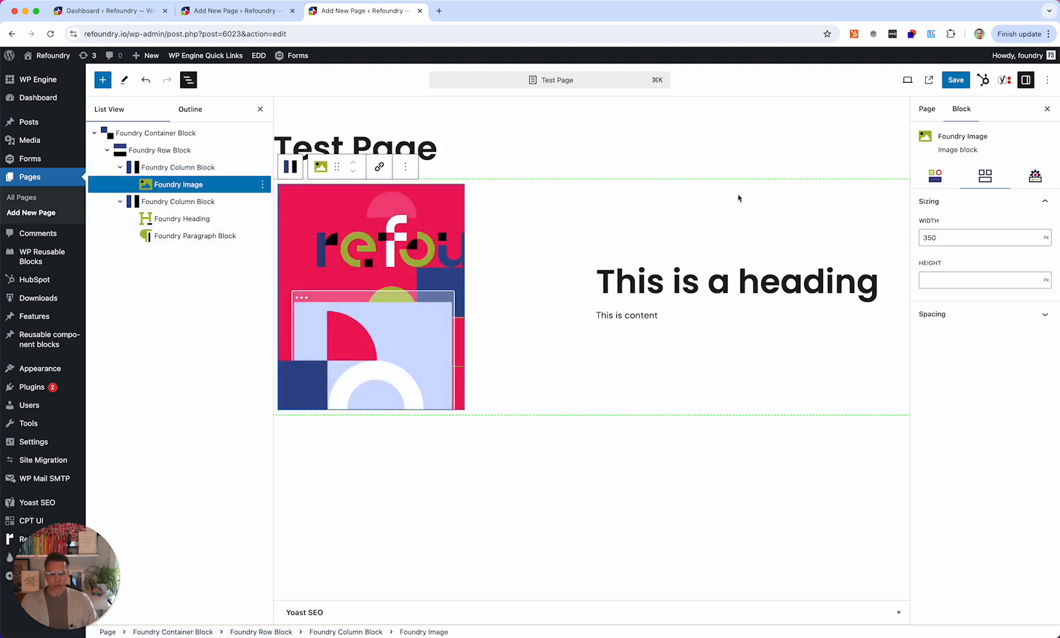
{"action": "left_click", "coordinate": [1046, 237]}
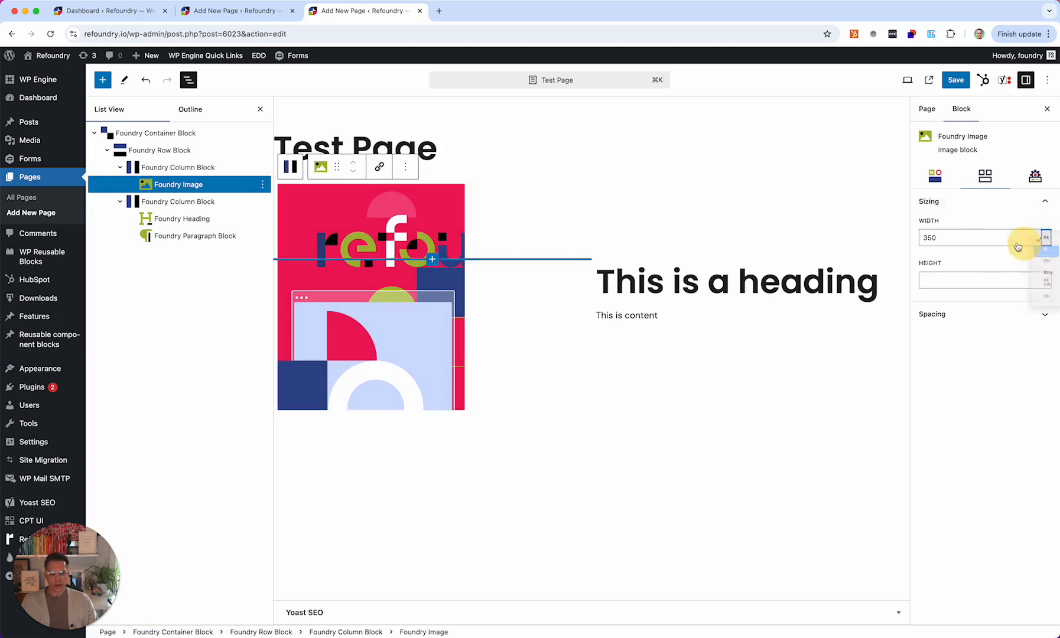
{"action": "left_click", "coordinate": [1037, 248]}
{"action": "double_click", "coordinate": [913, 237]}
{"action": "type", "text": "100"}
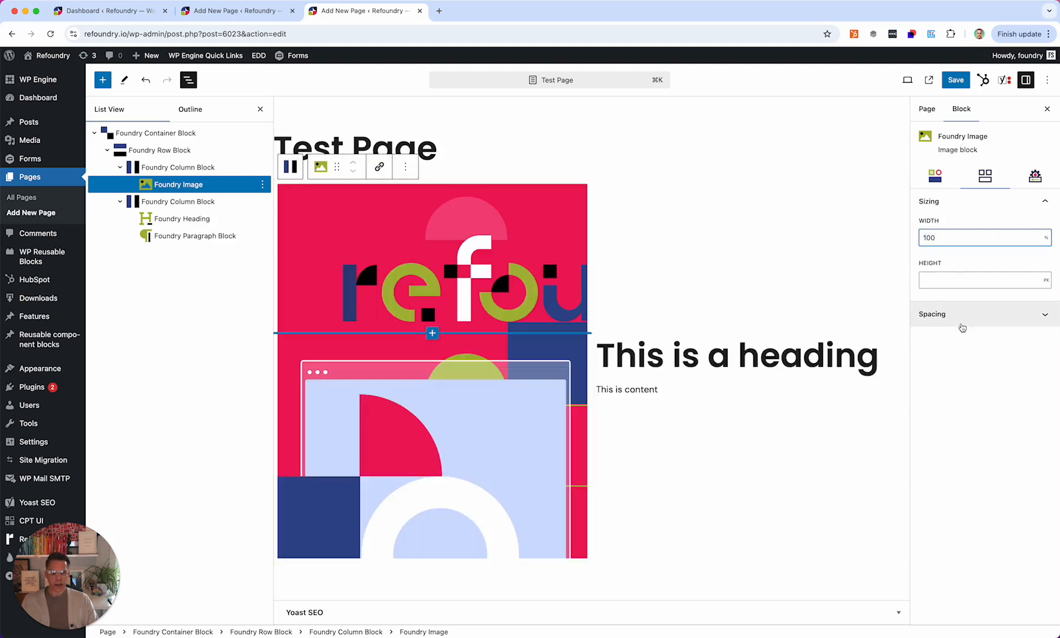
{"action": "left_click", "coordinate": [935, 175]}
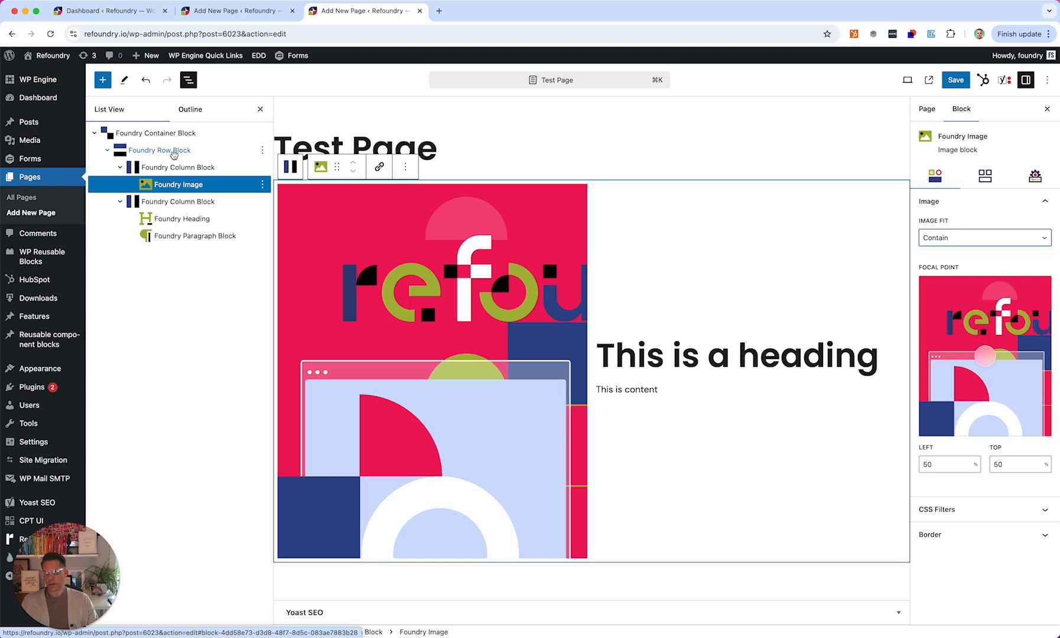
Set the Column Width of the first column block, which holds the image, to 4.
{"action": "left_click", "coordinate": [188, 169]}
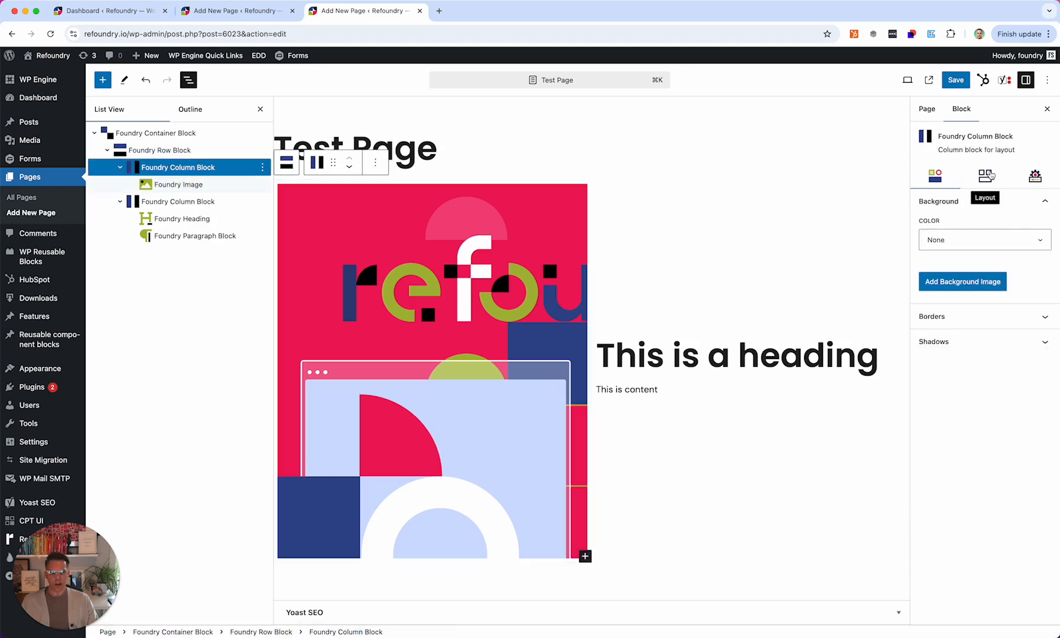
{"action": "left_click", "coordinate": [985, 175]}
{"action": "left_click_drag", "start_coordinate": [953, 239], "coordinate": [938, 241]}
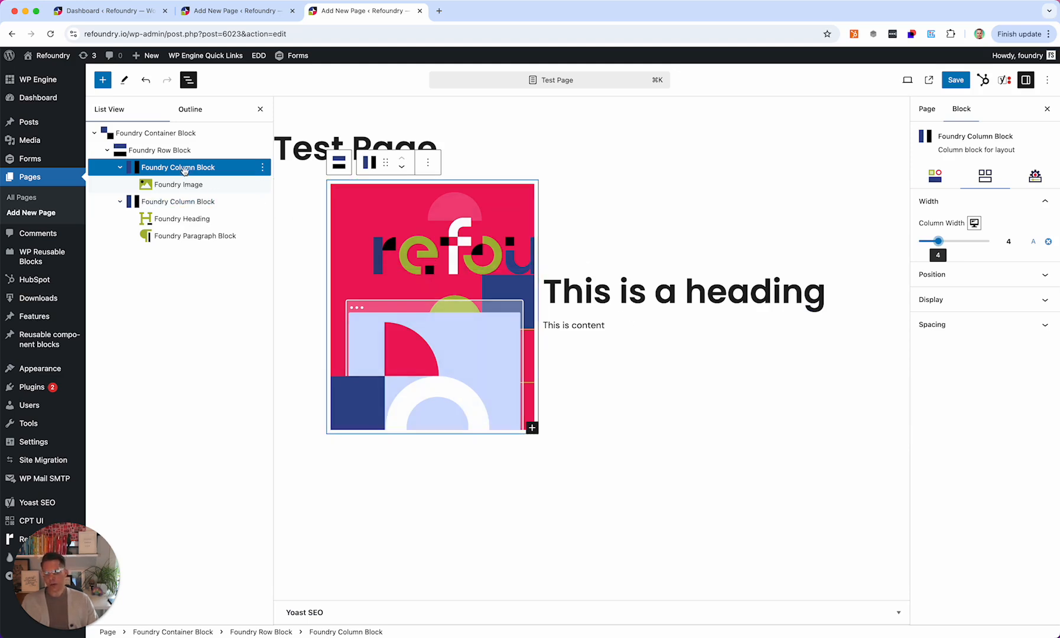
Set the row block's Flex Justify to Space Between.
{"action": "left_click", "coordinate": [177, 150]}
{"action": "left_click", "coordinate": [925, 253]}
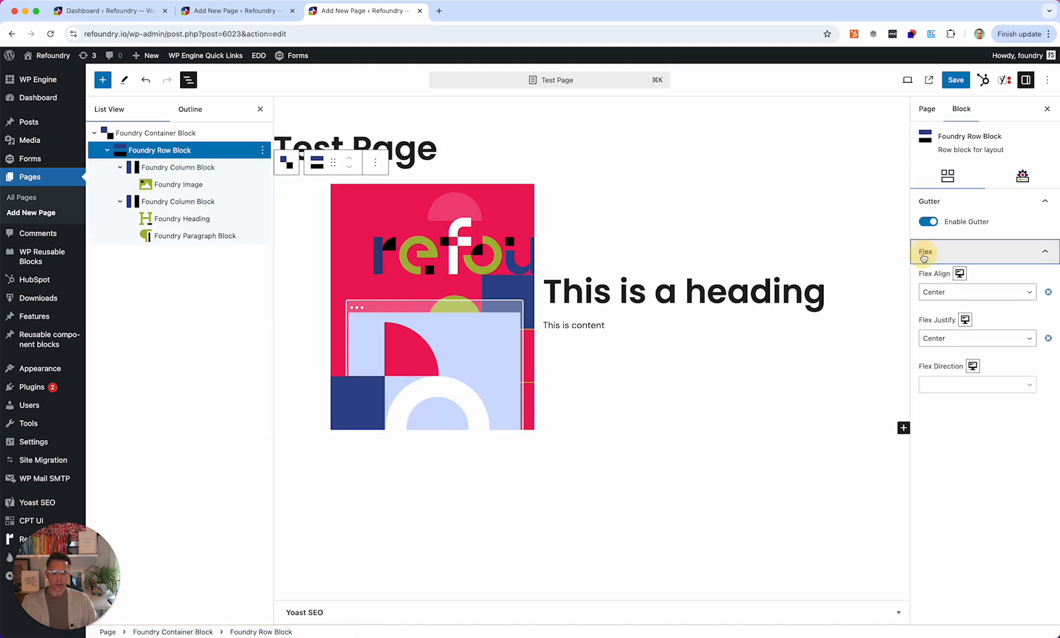
{"action": "left_click", "coordinate": [959, 343]}
{"action": "left_click", "coordinate": [960, 361]}
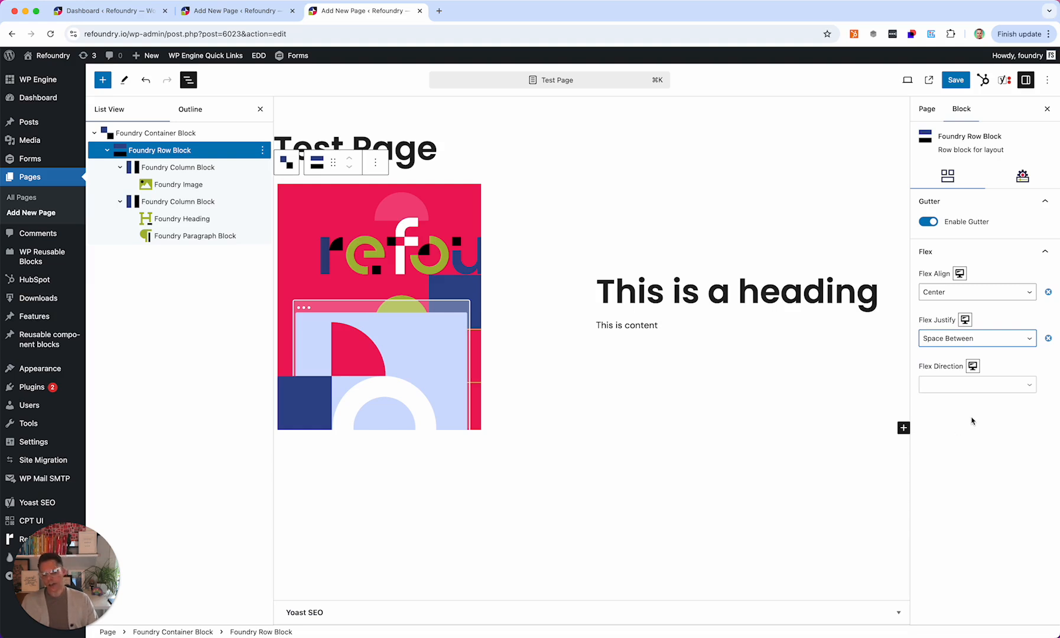
Set the second column block's Display to Flex and its Flex Direction to Column.
{"action": "left_click", "coordinate": [629, 294]}
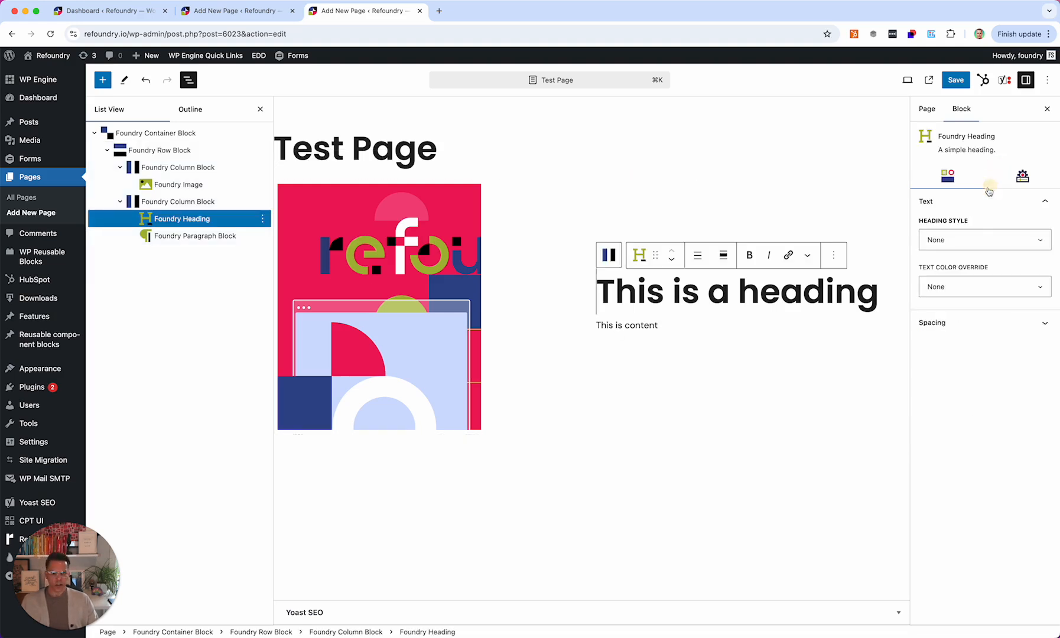
{"action": "left_click", "coordinate": [189, 202]}
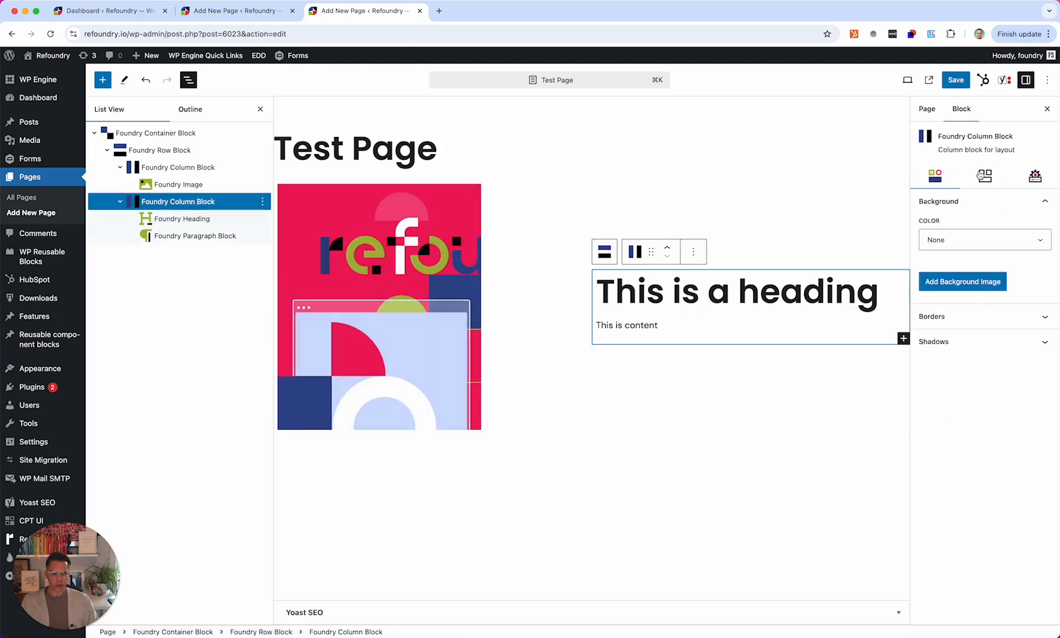
{"action": "left_click", "coordinate": [981, 176]}
{"action": "left_click", "coordinate": [957, 300]}
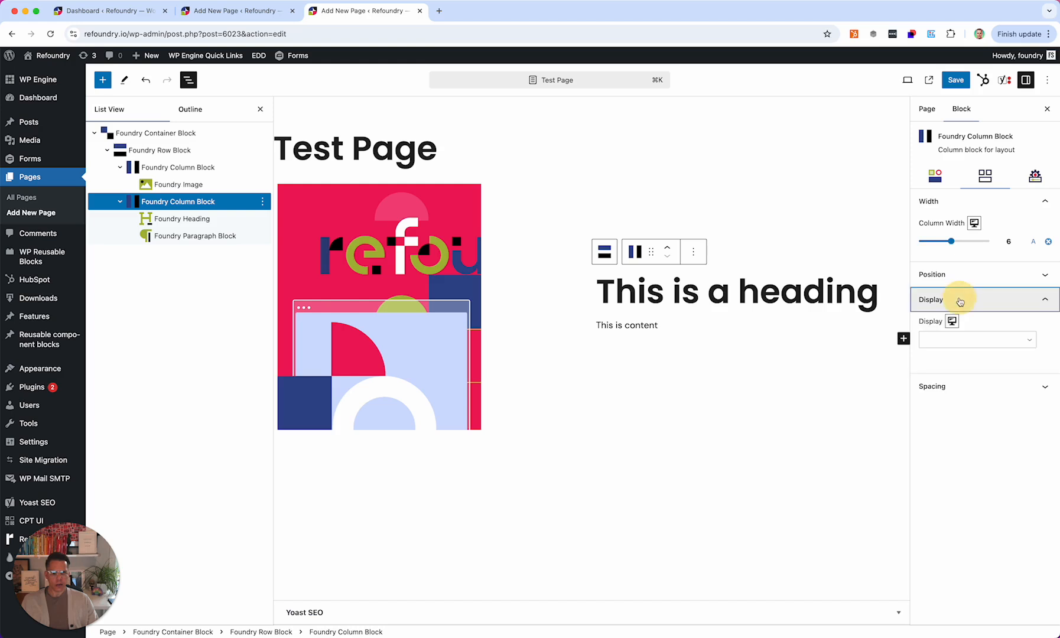
{"action": "left_click", "coordinate": [955, 341]}
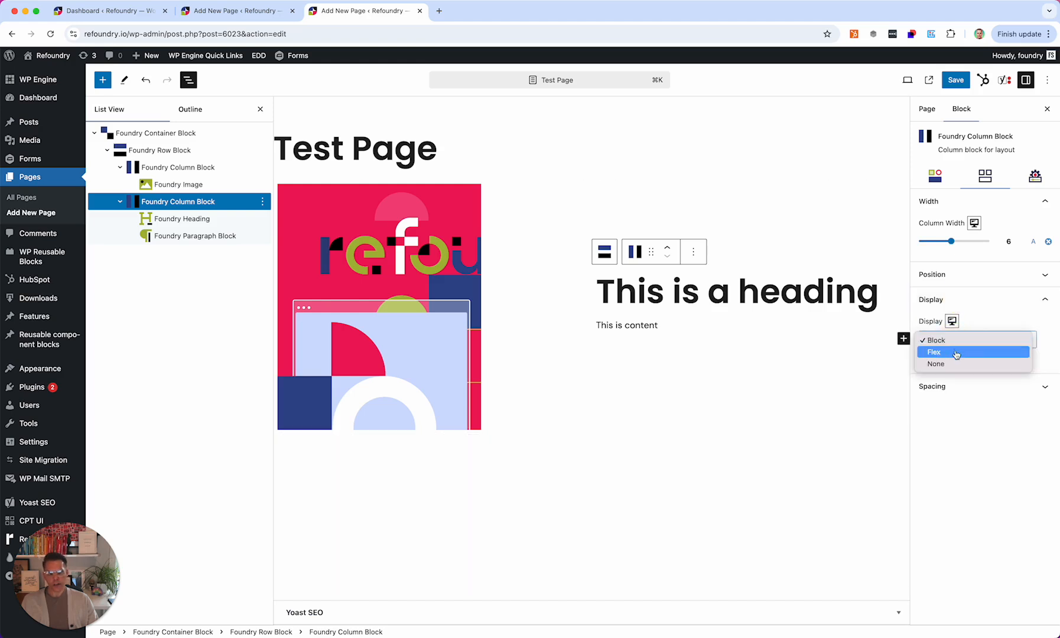
{"action": "left_click", "coordinate": [956, 349]}
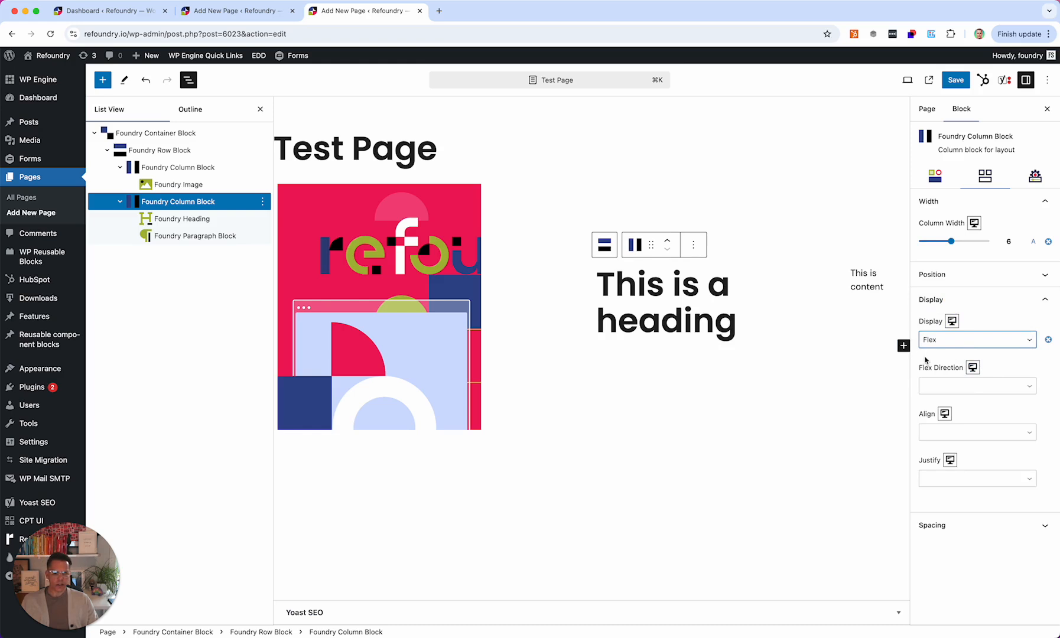
{"action": "left_click", "coordinate": [951, 389]}
{"action": "left_click", "coordinate": [949, 400]}
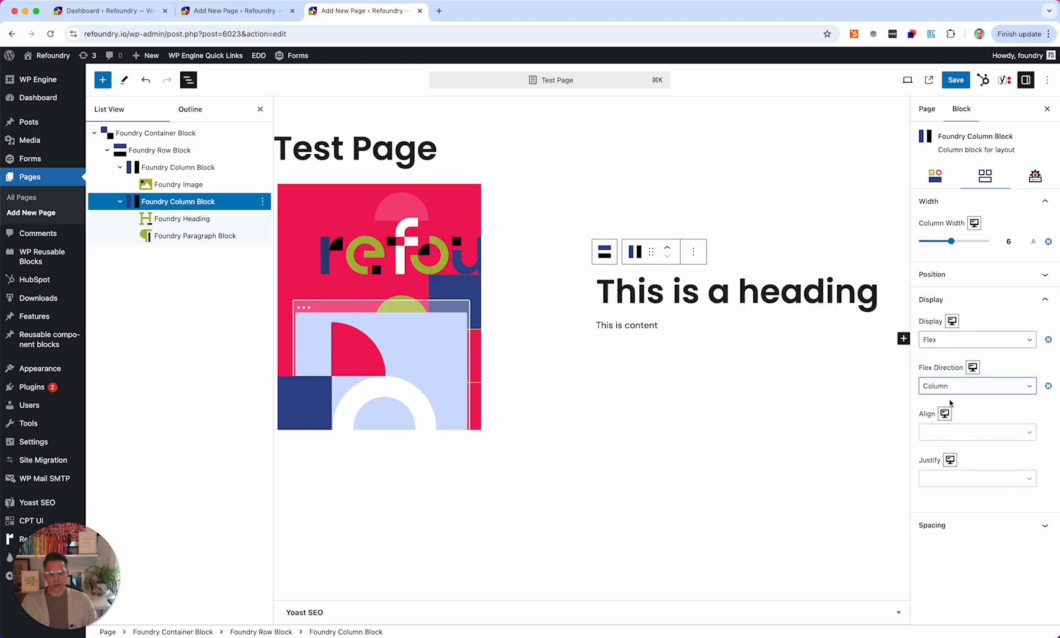
Add a Foundry Button block reading "This is a button" below the paragraph in the second column and give it the Pink Button class.
{"action": "left_click", "coordinate": [673, 326]}
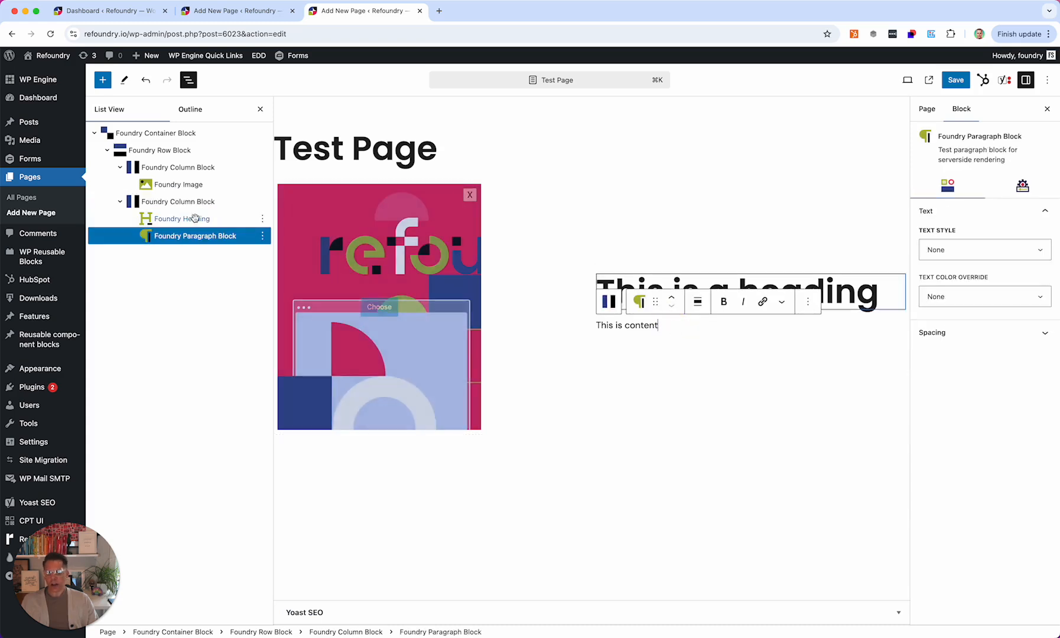
{"action": "left_click", "coordinate": [183, 201]}
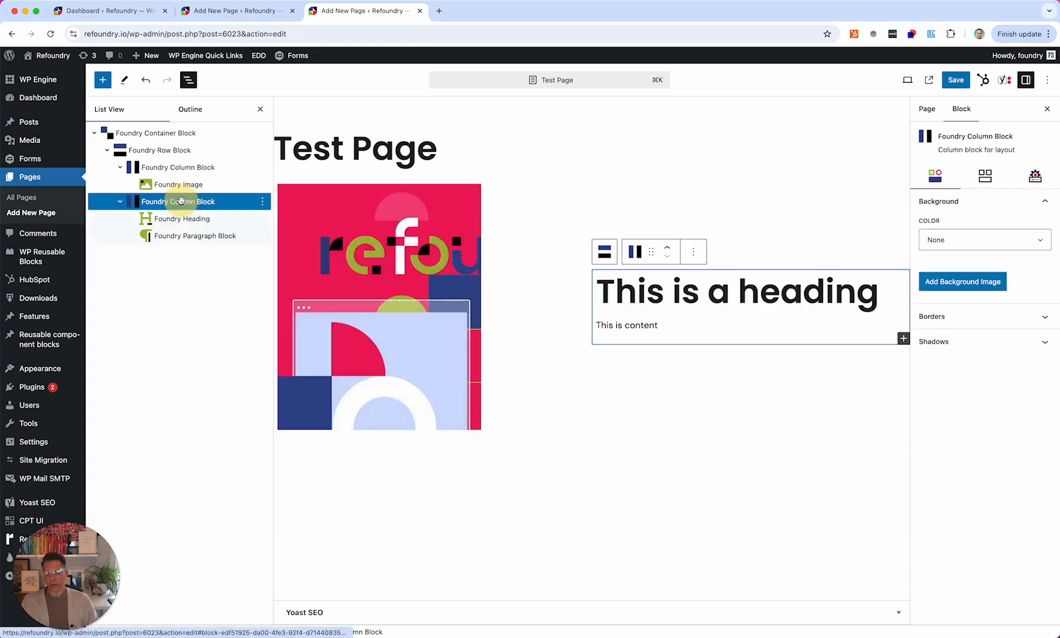
{"action": "left_click", "coordinate": [902, 340]}
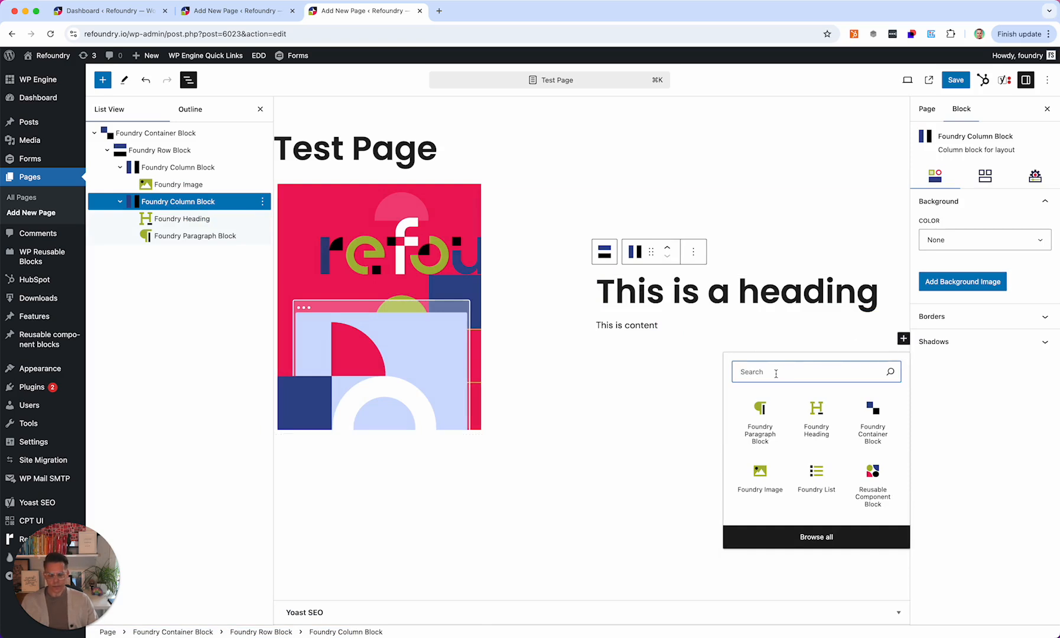
{"action": "type", "text": "fo but"}
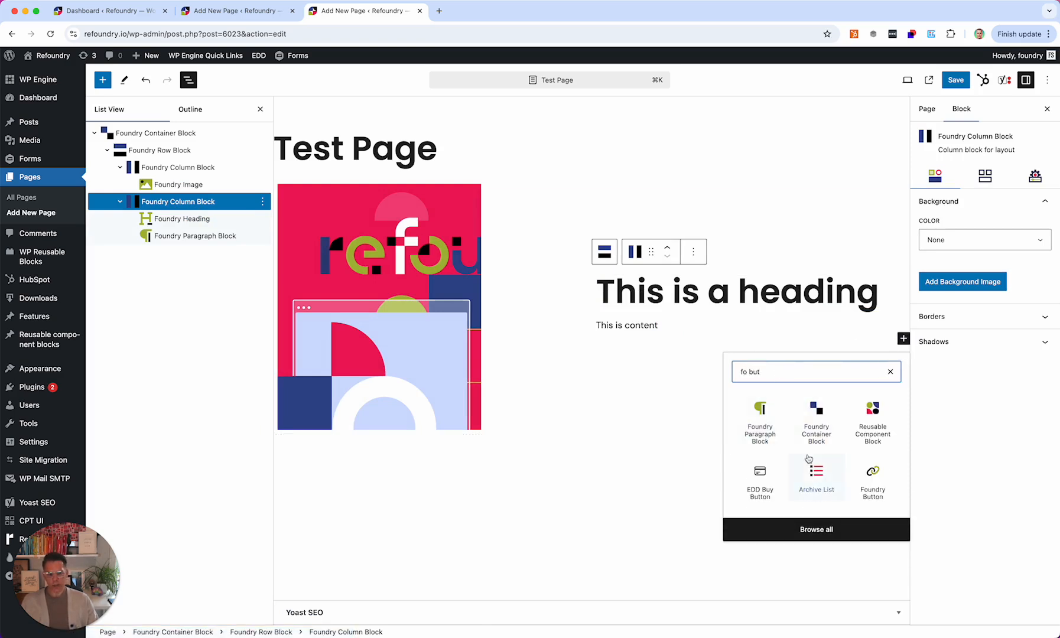
{"action": "left_click", "coordinate": [886, 476]}
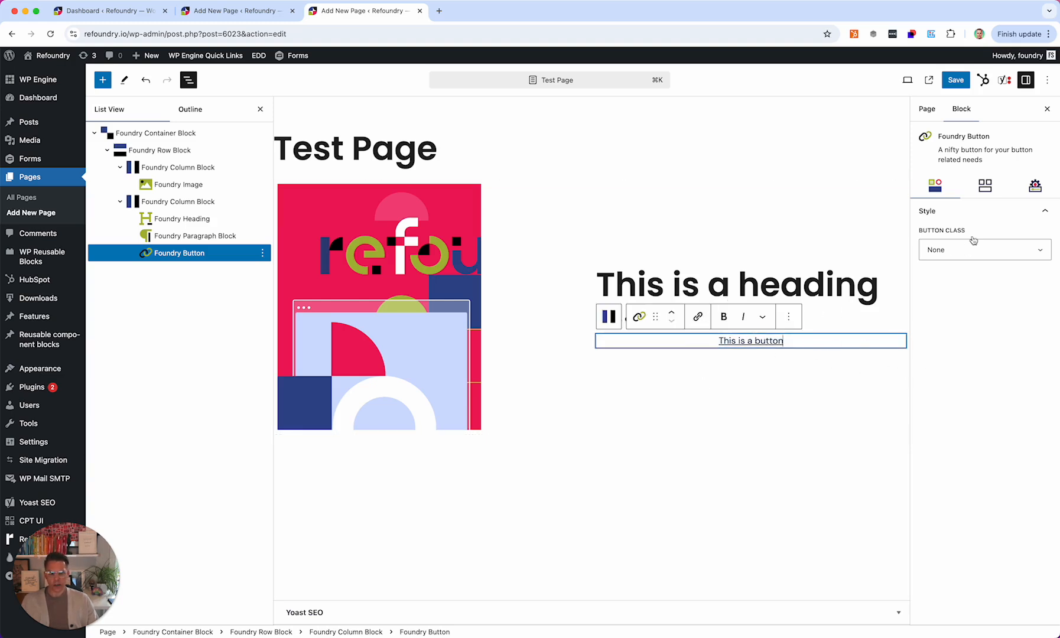
{"action": "left_click", "coordinate": [953, 251]}
{"action": "left_click", "coordinate": [951, 266]}
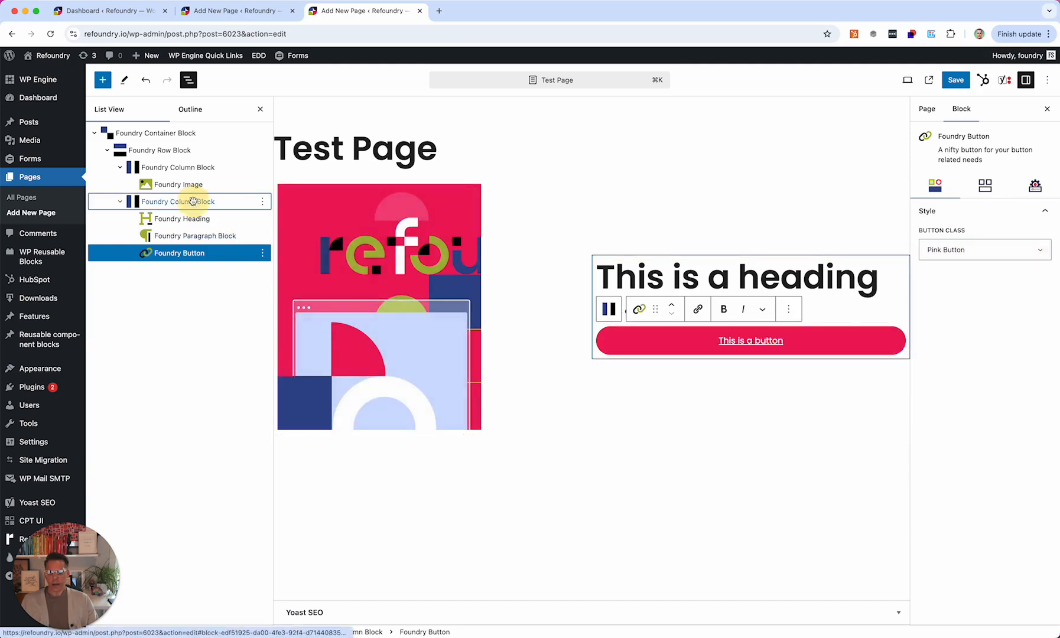
Set the second column block's Align option to Center.
{"action": "left_click", "coordinate": [195, 202]}
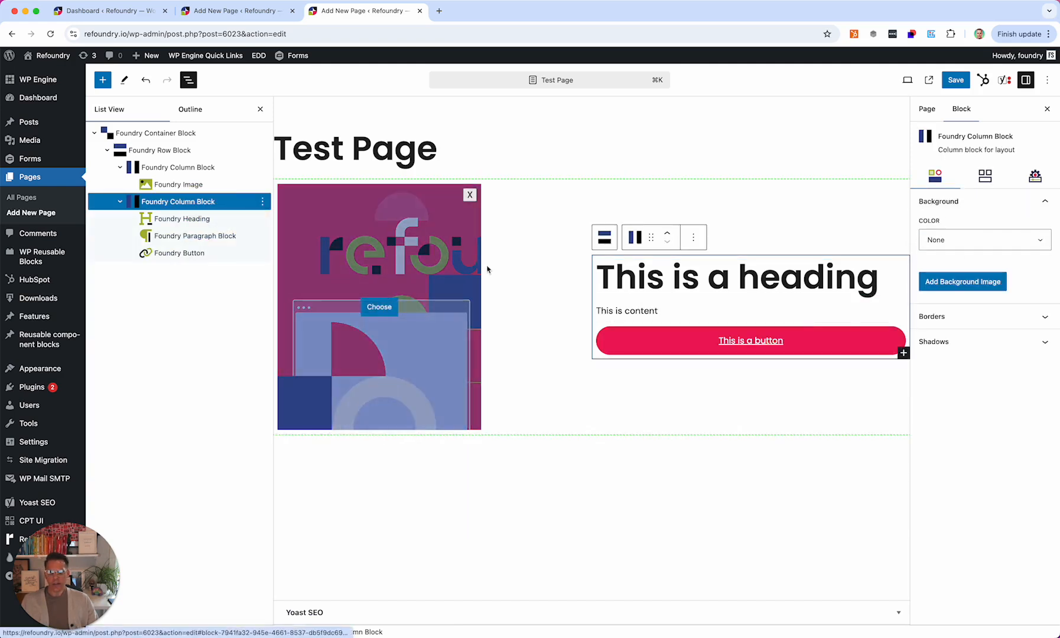
{"action": "left_click", "coordinate": [984, 176]}
{"action": "left_click", "coordinate": [931, 300]}
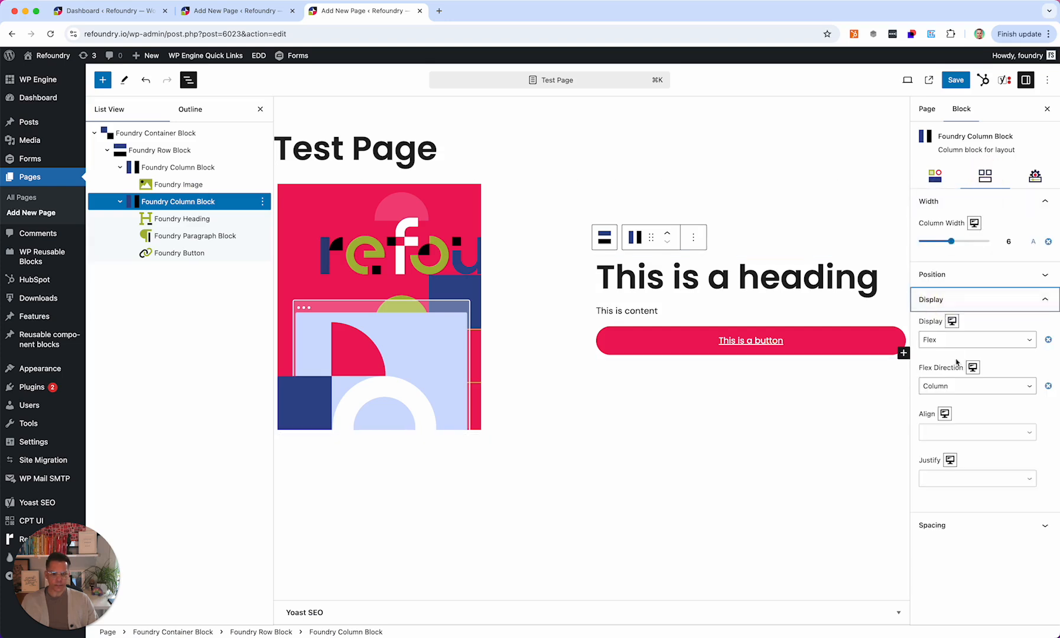
{"action": "left_click", "coordinate": [949, 435]}
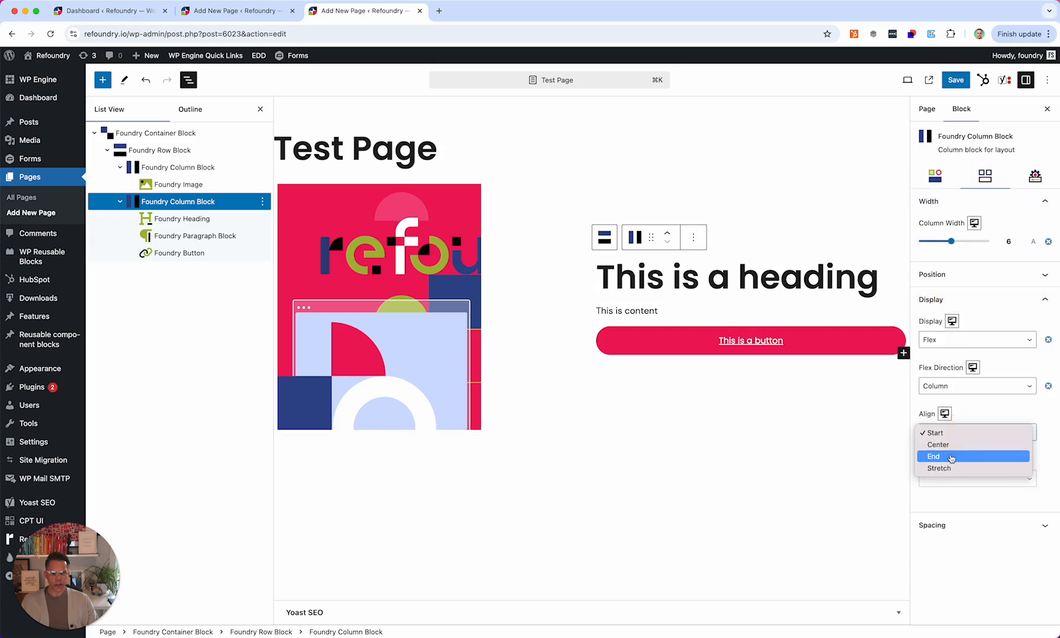
{"action": "left_click", "coordinate": [947, 449]}
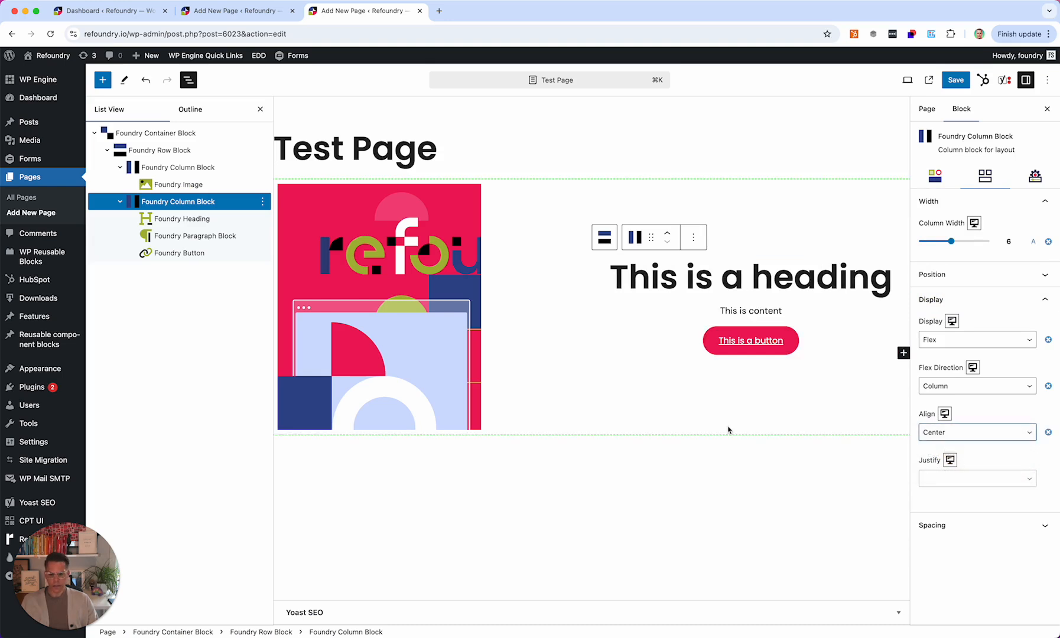